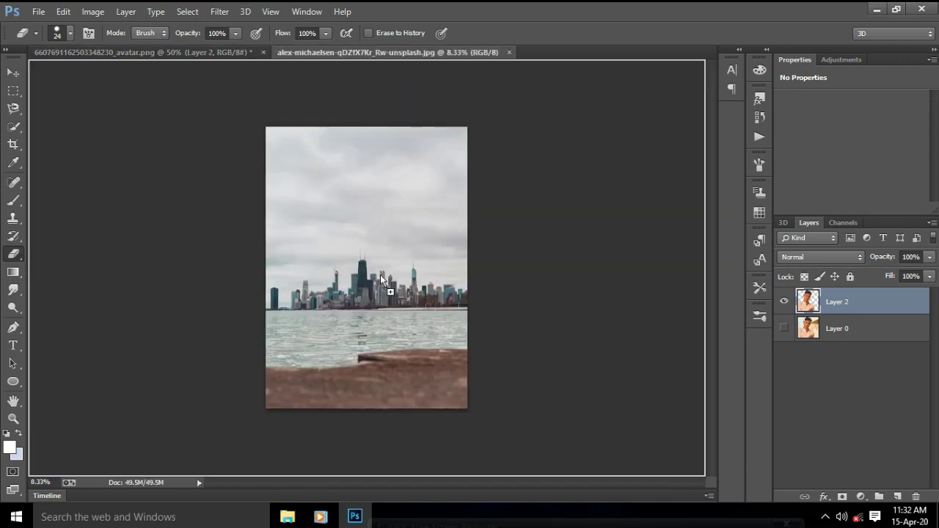
- Place the cut-out portrait on the skyline, scale it to fill the canvas, and unlock the background as Layer 0
{"action": "mouse_move", "coordinate": [366, 54]}
{"action": "left_mouse_down"}
{"action": "mouse_move", "coordinate": [400, 321]}
{"action": "mouse_move", "coordinate": [283, 403]}
{"action": "left_mouse_up"}
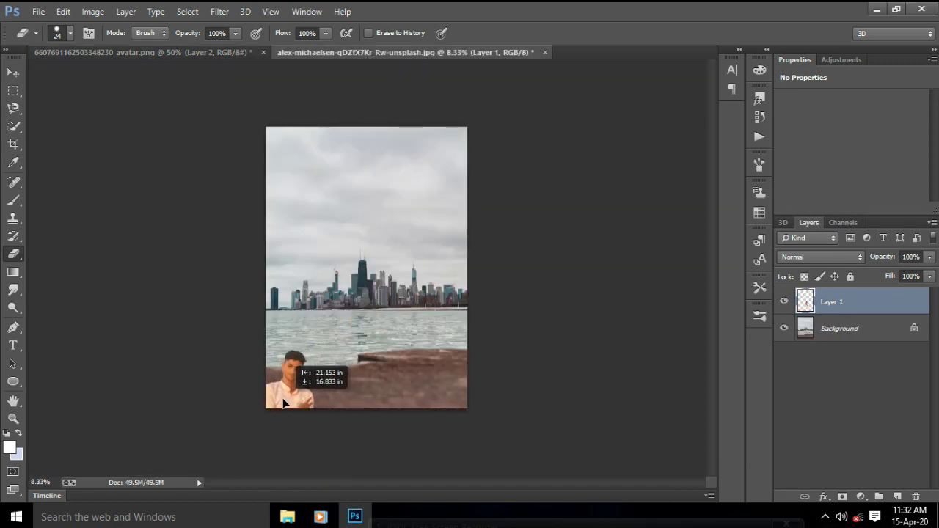
{"action": "key", "text": "ctrl+t"}
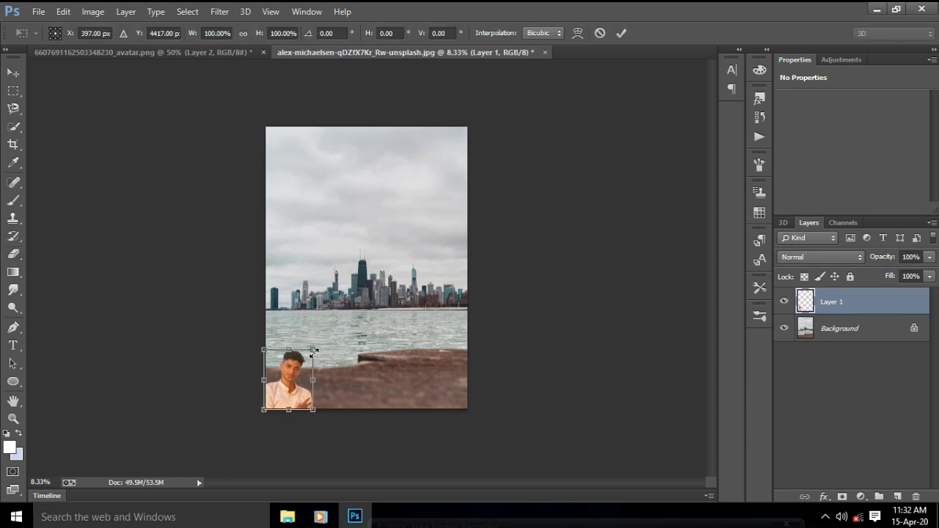
{"action": "left_click_drag", "start_coordinate": [314, 346], "coordinate": [457, 165]}
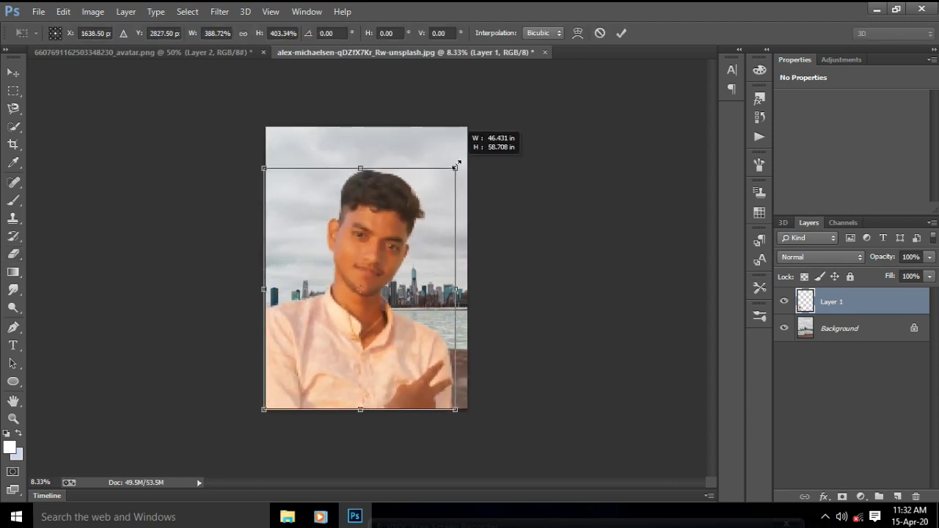
{"action": "left_click_drag", "start_coordinate": [433, 243], "coordinate": [419, 237]}
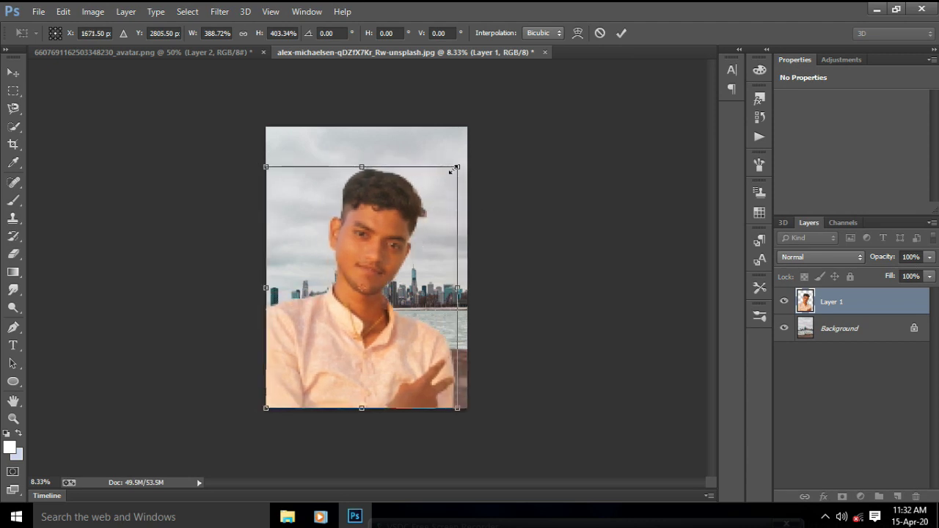
{"action": "left_click_drag", "start_coordinate": [451, 171], "coordinate": [463, 157]}
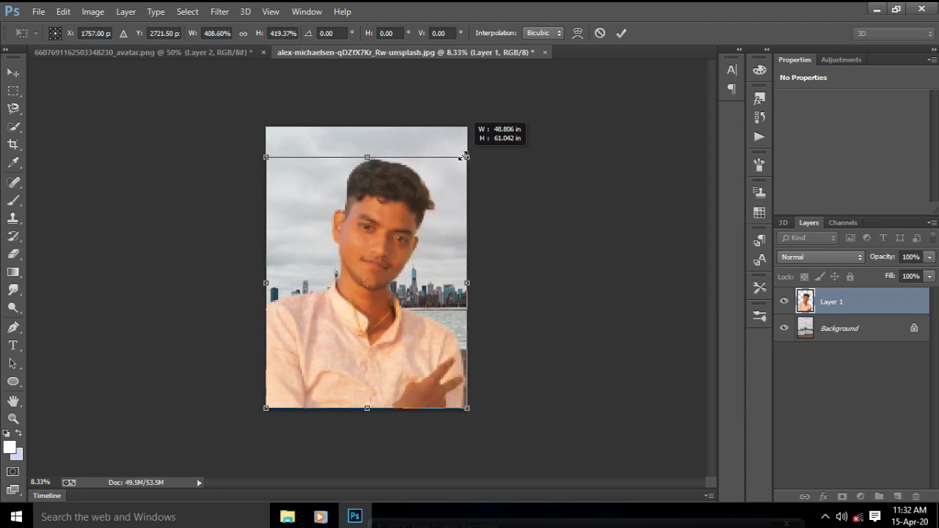
{"action": "key", "text": "Return"}
{"action": "key", "text": "e"}
{"action": "left_click", "coordinate": [915, 328]}
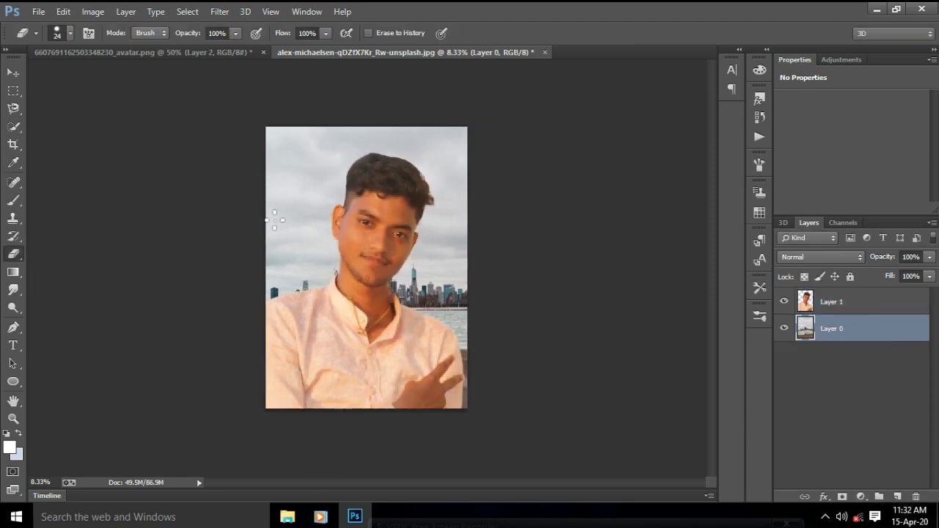
- Add a new layer above the city photo and sample warm pinkish skin tones for a soft brush
{"action": "left_click", "coordinate": [898, 496]}
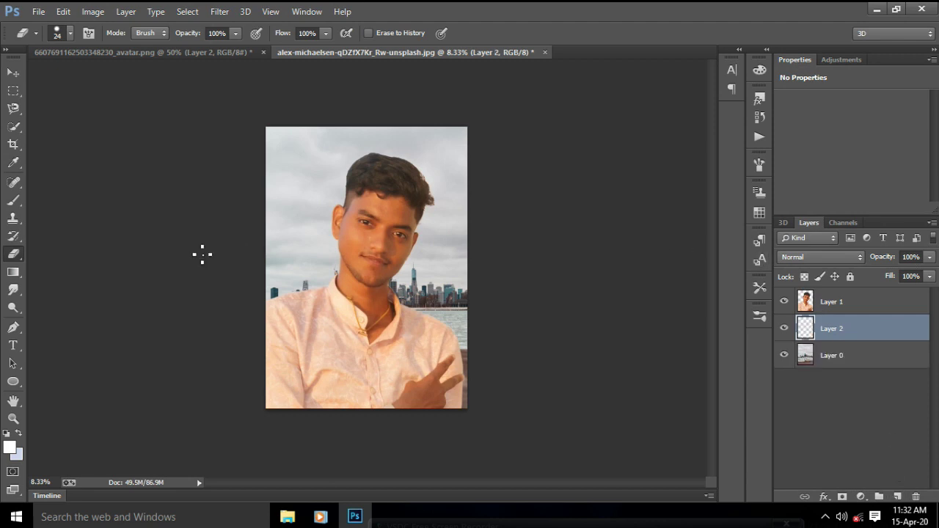
{"action": "left_click", "coordinate": [13, 199]}
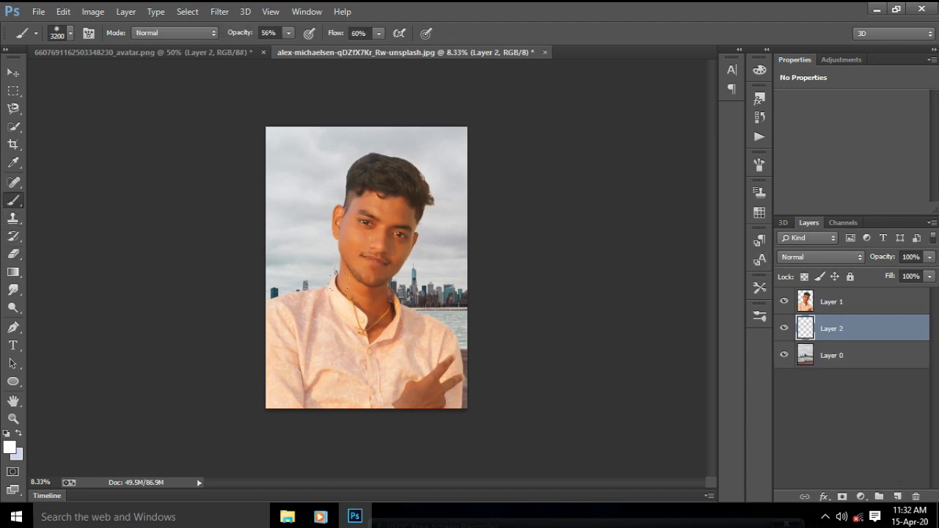
{"action": "left_click", "coordinate": [368, 250], "text": "alt"}
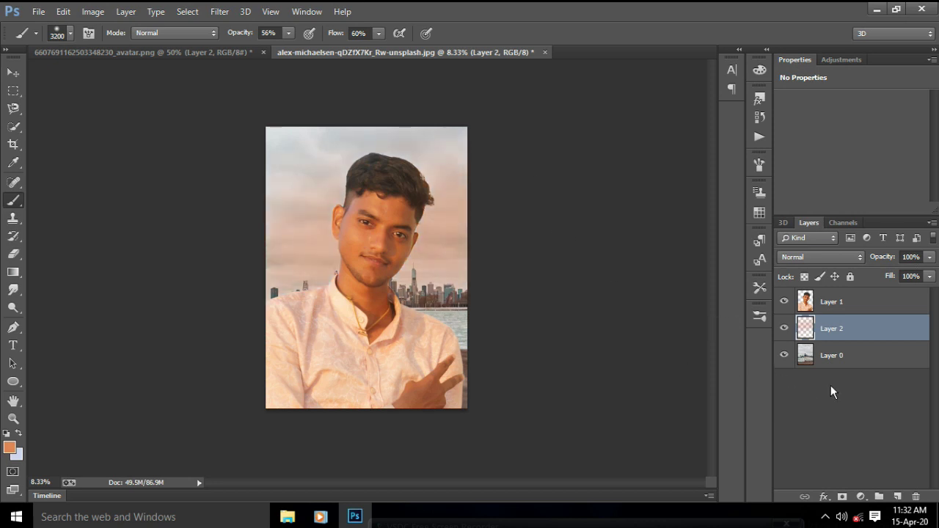
{"action": "left_click", "coordinate": [454, 324], "text": "alt"}
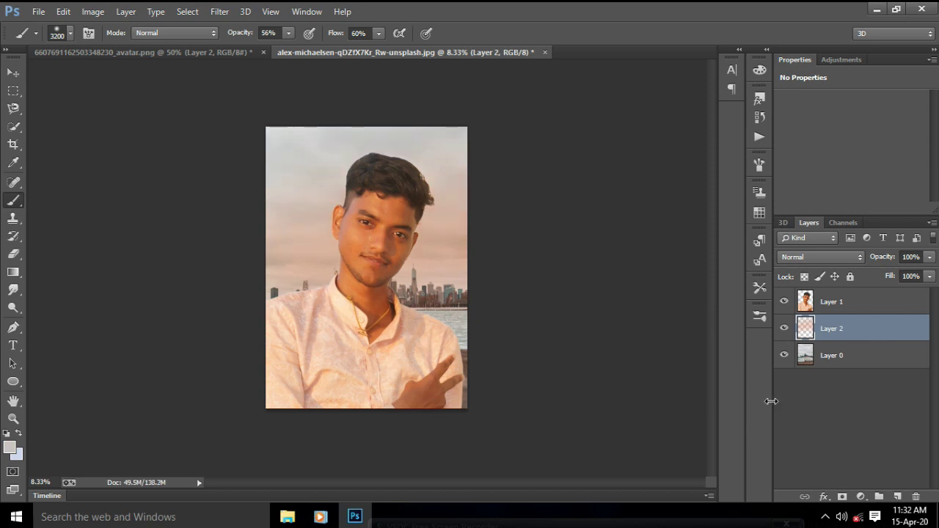
- Add another empty layer above the portrait, then launch the Camera Raw Filter on the portrait layer
{"action": "left_click", "coordinate": [832, 302]}
{"action": "left_click", "coordinate": [898, 497]}
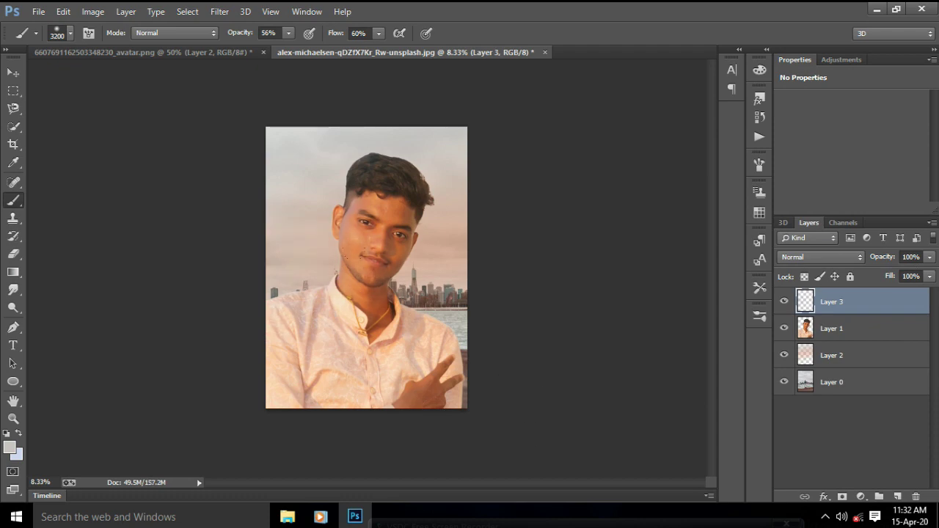
{"action": "left_click", "coordinate": [831, 328]}
{"action": "left_click", "coordinate": [220, 11]}
{"action": "left_click", "coordinate": [252, 90]}
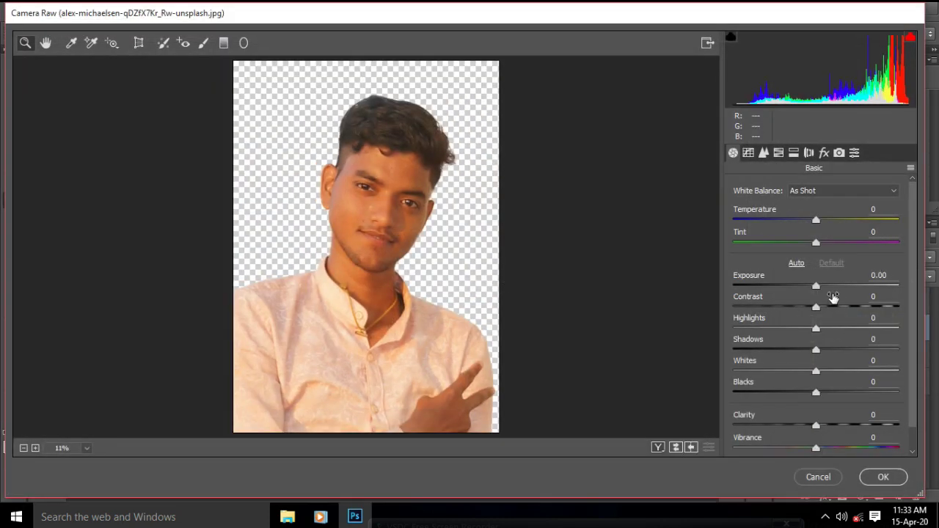
- Apply Camera Raw with contrast -29, clarity +19 and luminance noise reduction 17
{"action": "mouse_move", "coordinate": [817, 309]}
{"action": "left_mouse_down"}
{"action": "mouse_move", "coordinate": [853, 308]}
{"action": "mouse_move", "coordinate": [793, 314]}
{"action": "left_mouse_up"}
{"action": "mouse_move", "coordinate": [816, 425]}
{"action": "left_mouse_down"}
{"action": "mouse_move", "coordinate": [854, 427]}
{"action": "mouse_move", "coordinate": [833, 434]}
{"action": "left_mouse_up"}
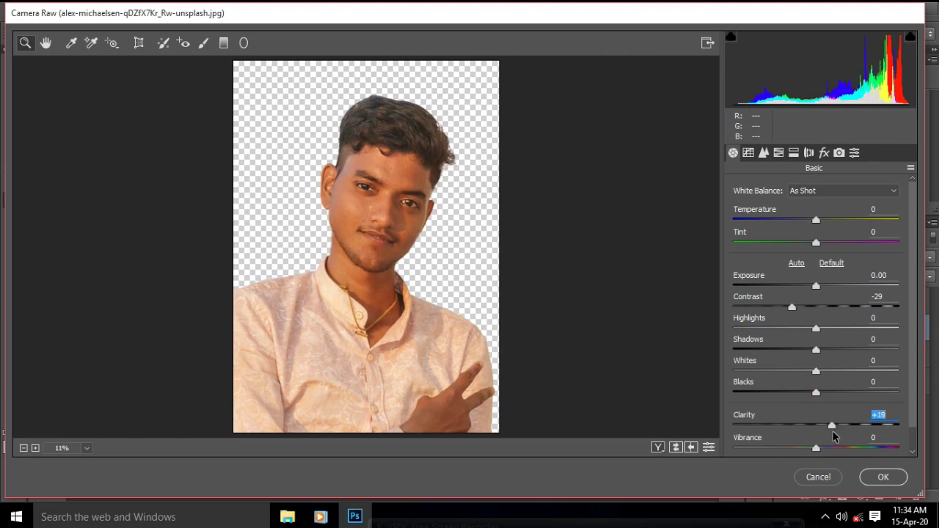
{"action": "left_click", "coordinate": [764, 153]}
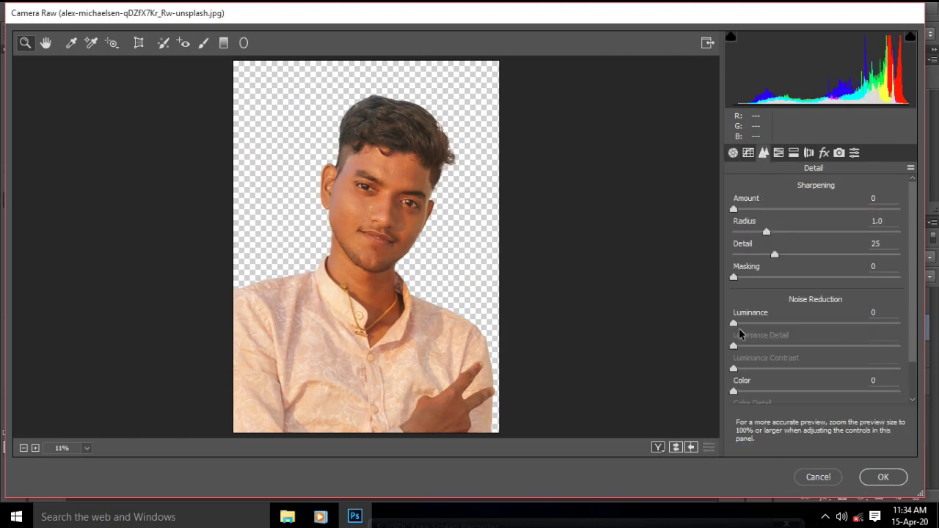
{"action": "left_click_drag", "start_coordinate": [739, 330], "coordinate": [767, 334]}
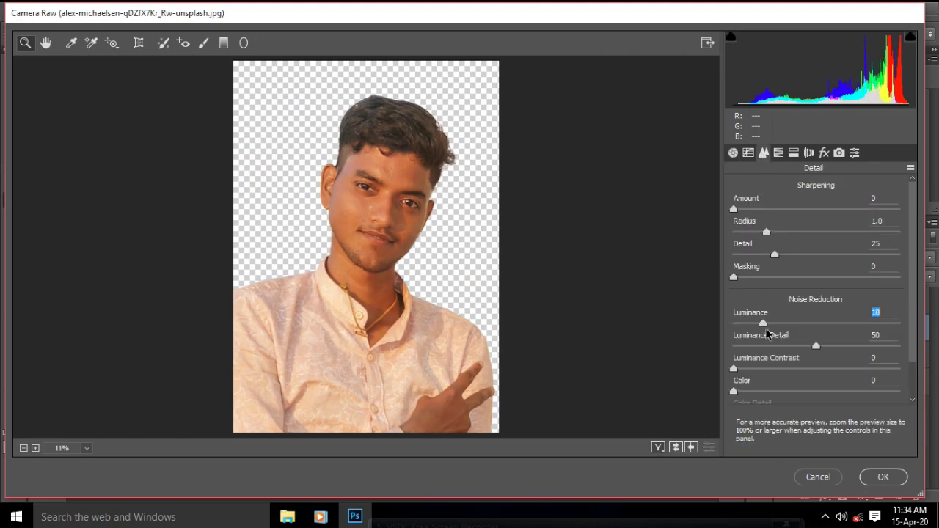
{"action": "left_click", "coordinate": [883, 477]}
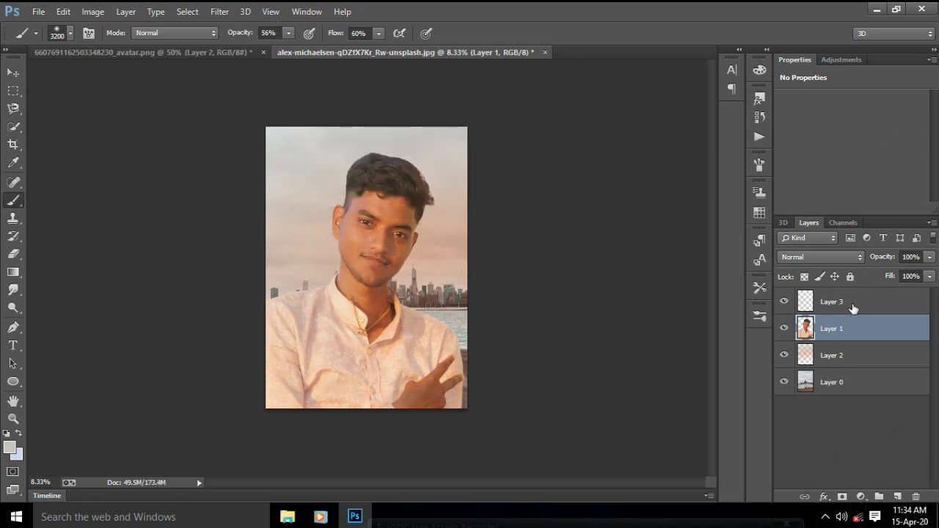
- Add a Hard Light layer above the city photo with sampled soft pink painted over the skyline
{"action": "left_click", "coordinate": [844, 358]}
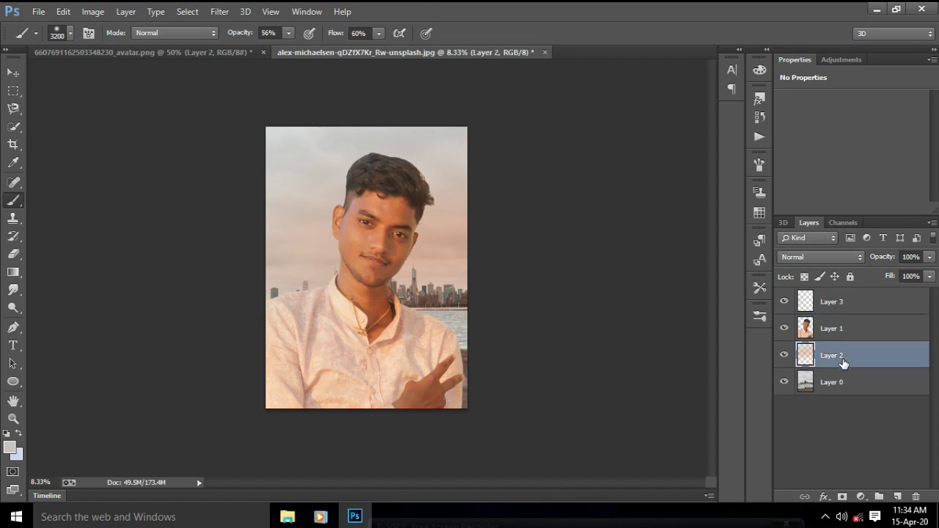
{"action": "left_click", "coordinate": [839, 389]}
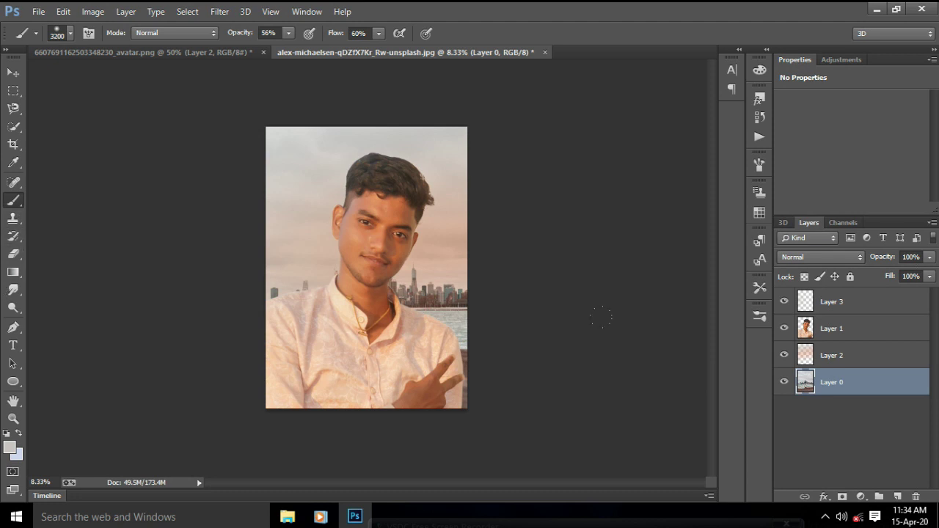
{"action": "left_click", "coordinate": [897, 497]}
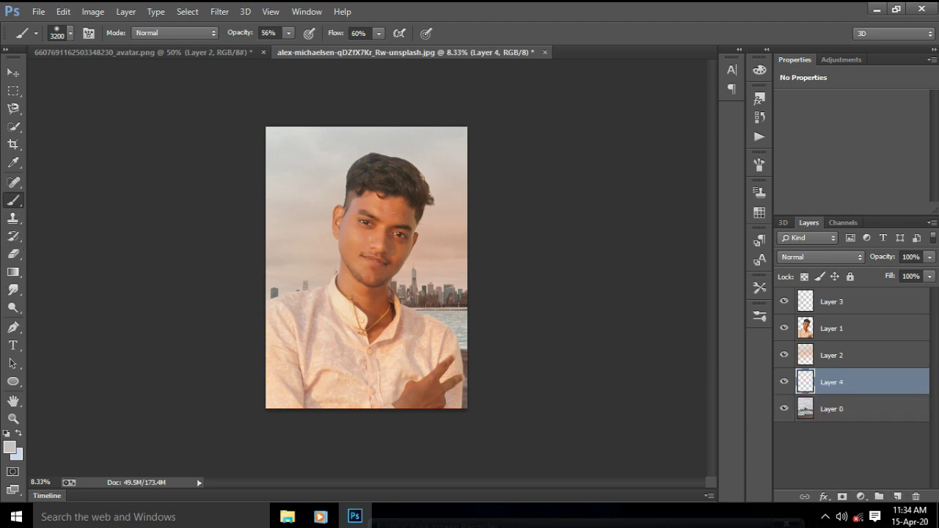
{"action": "left_click", "coordinate": [459, 252], "text": "alt"}
{"action": "left_click_drag", "start_coordinate": [437, 232], "coordinate": [411, 294]}
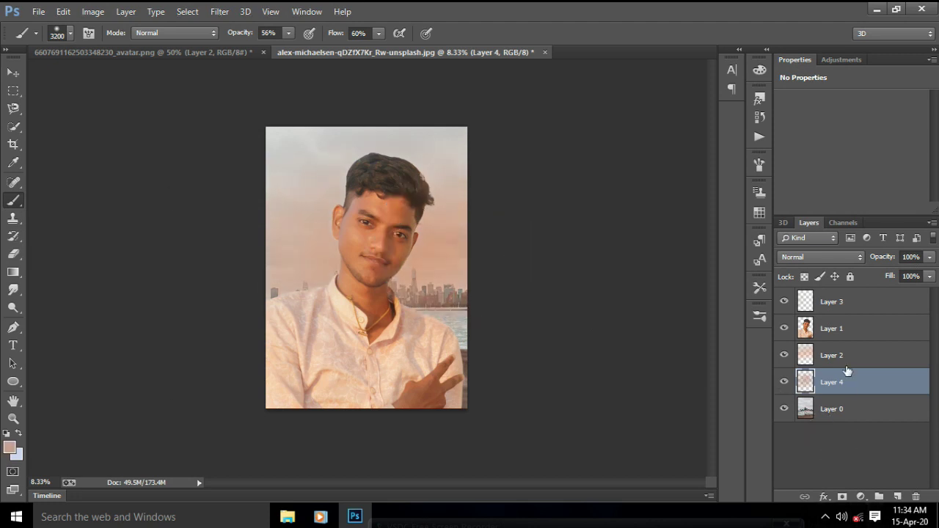
{"action": "left_click", "coordinate": [839, 258]}
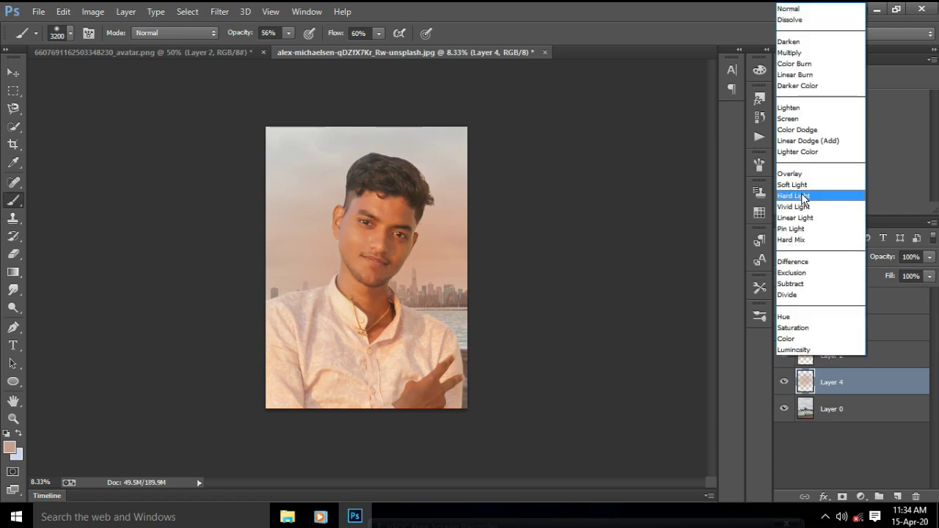
{"action": "key", "text": "ctrl+plus"}
{"action": "key", "text": "ctrl+plus"}
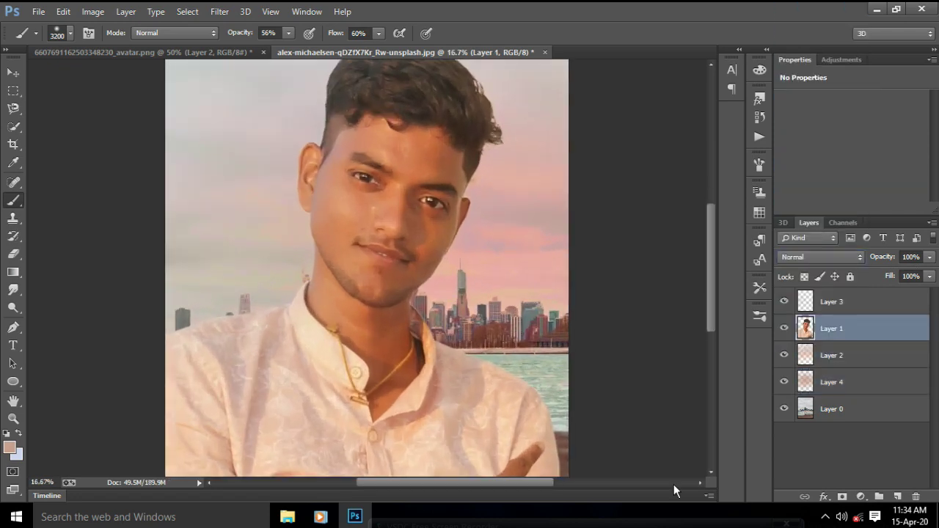
- Smudge the upper-right hair edge into wispy strands using a 90 px Smudge brush
{"action": "key", "text": "ctrl+plus"}
{"action": "left_click_drag", "start_coordinate": [520, 237], "coordinate": [453, 369]}
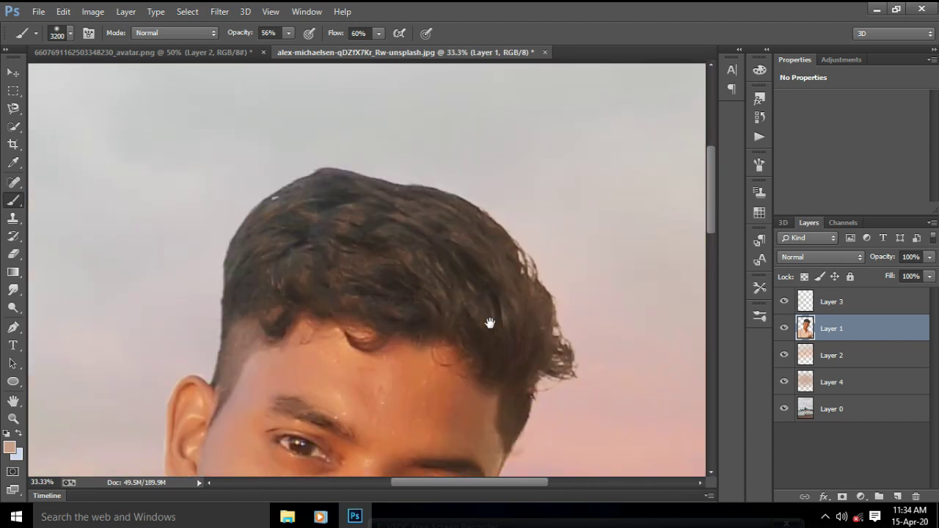
{"action": "left_click", "coordinate": [13, 290]}
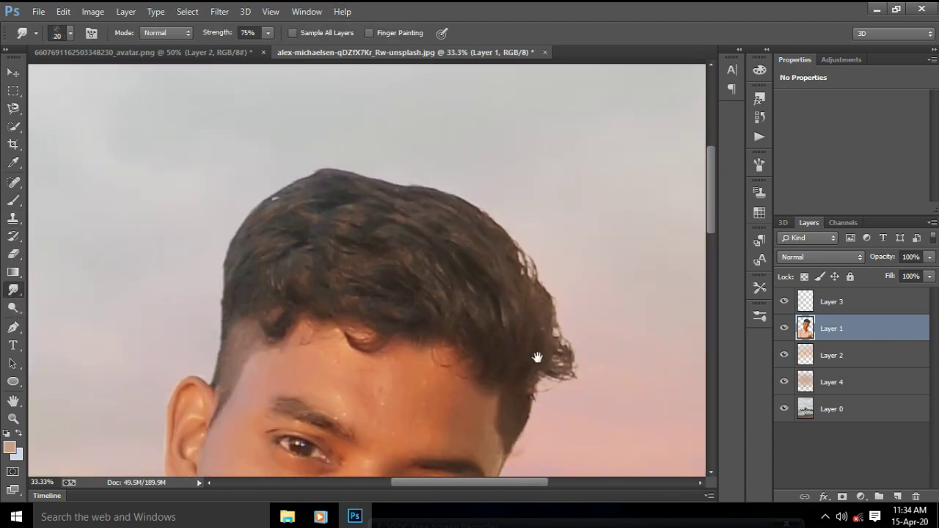
{"action": "left_click_drag", "start_coordinate": [537, 358], "coordinate": [477, 237]}
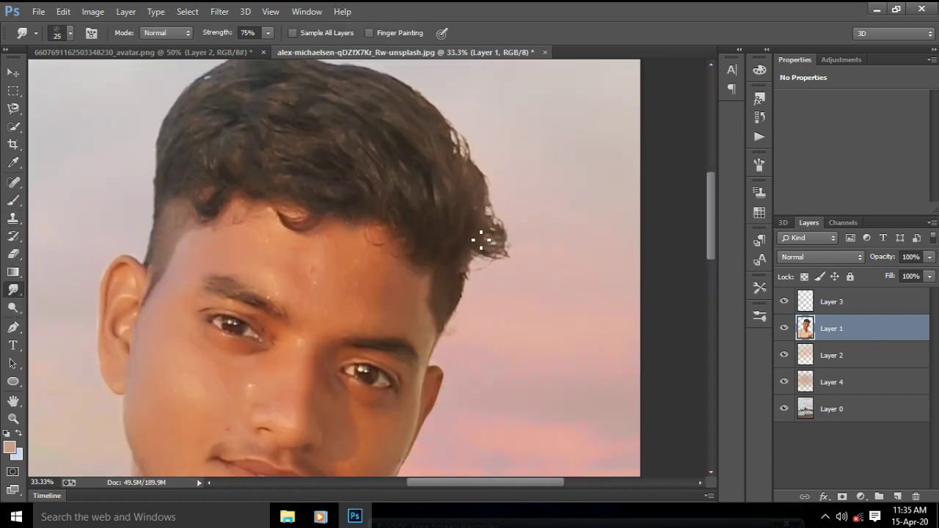
{"action": "key", "text": "bracketright"}
{"action": "key", "text": "bracketright"}
{"action": "key", "text": "bracketright"}
{"action": "key", "text": "bracketleft"}
{"action": "key", "text": "bracketleft"}
{"action": "mouse_move", "coordinate": [488, 229]}
{"action": "left_mouse_down"}
{"action": "mouse_move", "coordinate": [506, 208]}
{"action": "mouse_move", "coordinate": [504, 183]}
{"action": "left_mouse_up"}
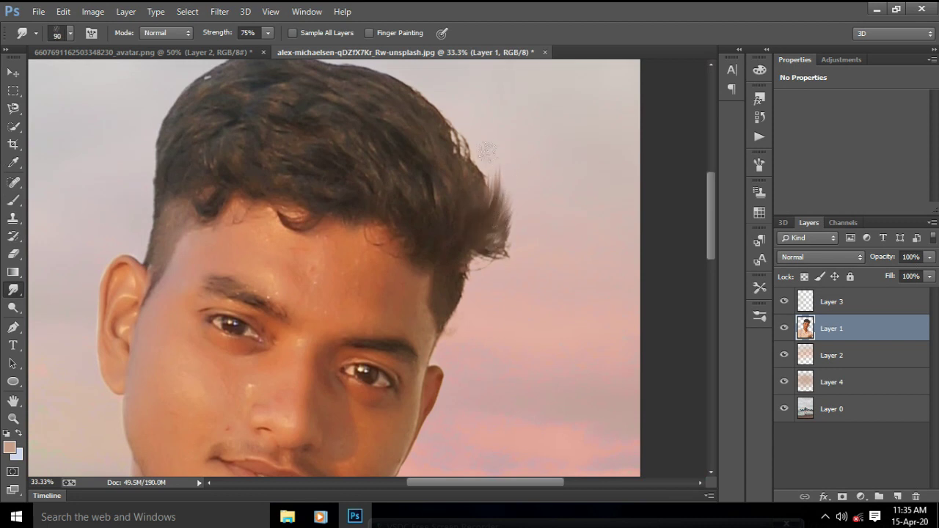
{"action": "mouse_move", "coordinate": [479, 213]}
{"action": "left_mouse_down"}
{"action": "mouse_move", "coordinate": [497, 169]}
{"action": "mouse_move", "coordinate": [490, 153]}
{"action": "left_mouse_up"}
{"action": "mouse_move", "coordinate": [474, 187]}
{"action": "left_mouse_down"}
{"action": "mouse_move", "coordinate": [485, 147]}
{"action": "mouse_move", "coordinate": [449, 123]}
{"action": "left_mouse_up"}
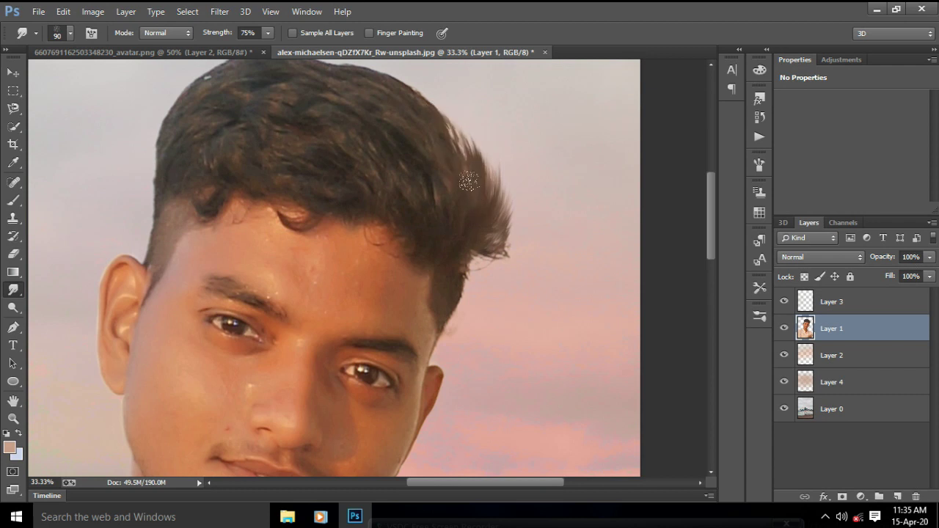
{"action": "mouse_move", "coordinate": [481, 210]}
{"action": "left_mouse_down"}
{"action": "mouse_move", "coordinate": [488, 121]}
{"action": "mouse_move", "coordinate": [499, 158]}
{"action": "mouse_move", "coordinate": [449, 103]}
{"action": "left_mouse_up"}
- Blend the crown's top hair edge into the sky with more smudged strands
{"action": "scroll", "coordinate": [440, 150], "scroll_direction": "up", "scroll_amount": 3}
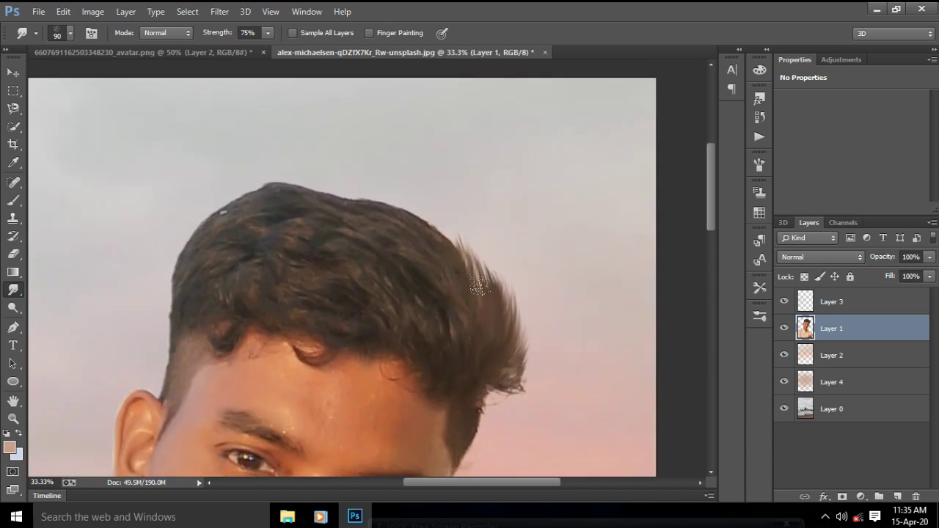
{"action": "left_click_drag", "start_coordinate": [485, 283], "coordinate": [449, 205]}
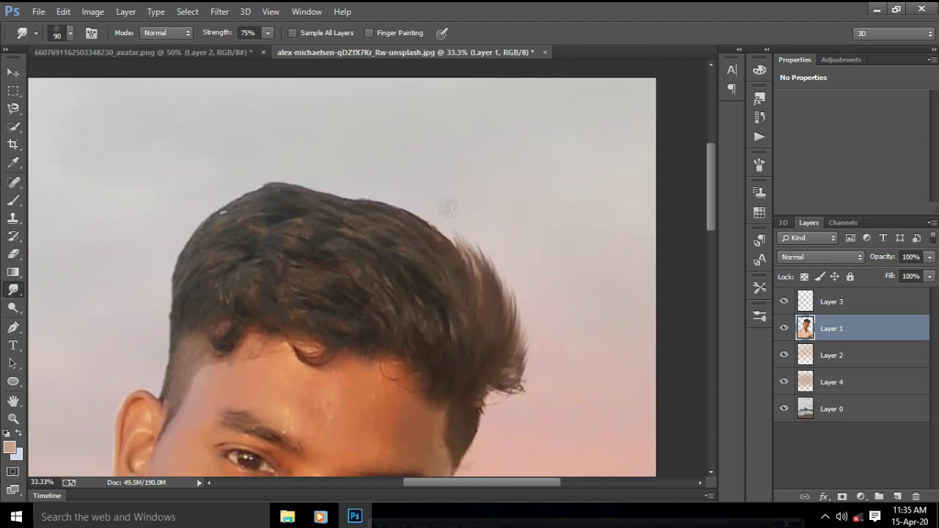
{"action": "mouse_move", "coordinate": [459, 264]}
{"action": "left_mouse_down"}
{"action": "mouse_move", "coordinate": [438, 213]}
{"action": "mouse_move", "coordinate": [420, 193]}
{"action": "mouse_move", "coordinate": [433, 220]}
{"action": "mouse_move", "coordinate": [420, 198]}
{"action": "left_mouse_up"}
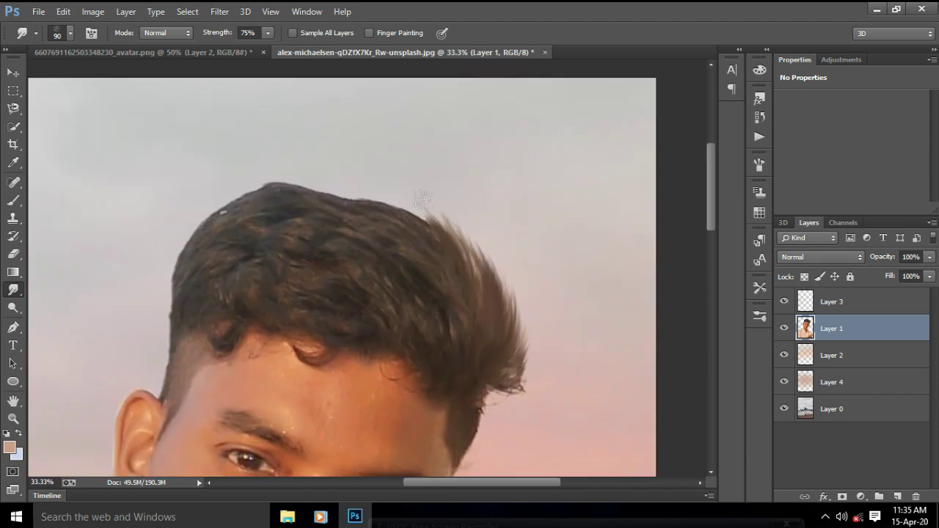
{"action": "left_click_drag", "start_coordinate": [444, 246], "coordinate": [397, 192]}
{"action": "left_click_drag", "start_coordinate": [417, 229], "coordinate": [365, 183]}
{"action": "mouse_move", "coordinate": [419, 217]}
{"action": "left_mouse_down"}
{"action": "mouse_move", "coordinate": [385, 183]}
{"action": "mouse_move", "coordinate": [363, 181]}
{"action": "left_mouse_up"}
{"action": "left_click_drag", "start_coordinate": [404, 239], "coordinate": [335, 181]}
{"action": "mouse_move", "coordinate": [337, 216]}
{"action": "left_mouse_down"}
{"action": "mouse_move", "coordinate": [446, 329]}
{"action": "mouse_move", "coordinate": [449, 304]}
{"action": "mouse_move", "coordinate": [428, 298]}
{"action": "left_mouse_up"}
{"action": "mouse_move", "coordinate": [470, 322]}
{"action": "left_mouse_down"}
{"action": "mouse_move", "coordinate": [433, 296]}
{"action": "mouse_move", "coordinate": [435, 313]}
{"action": "left_mouse_up"}
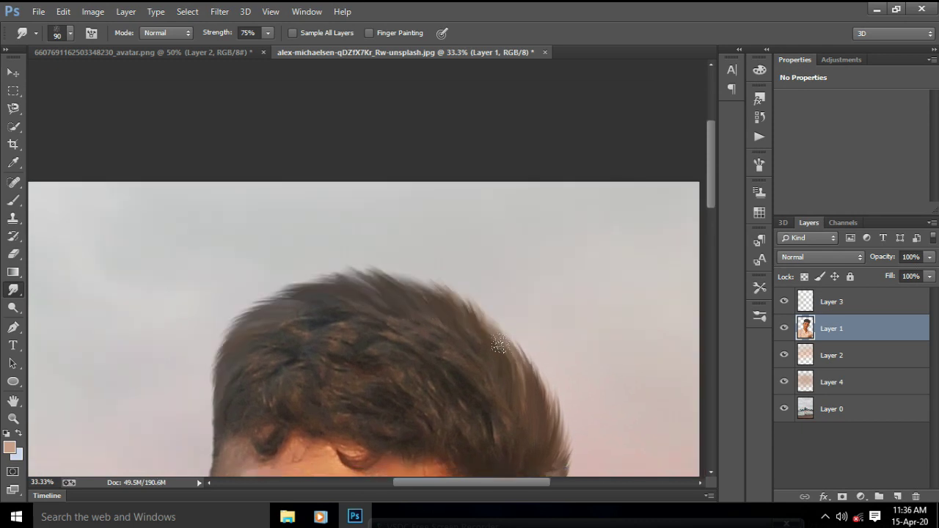
{"action": "scroll", "coordinate": [476, 299], "scroll_direction": "down", "scroll_amount": 1}
{"action": "scroll", "coordinate": [537, 331], "scroll_direction": "down", "scroll_amount": 5}
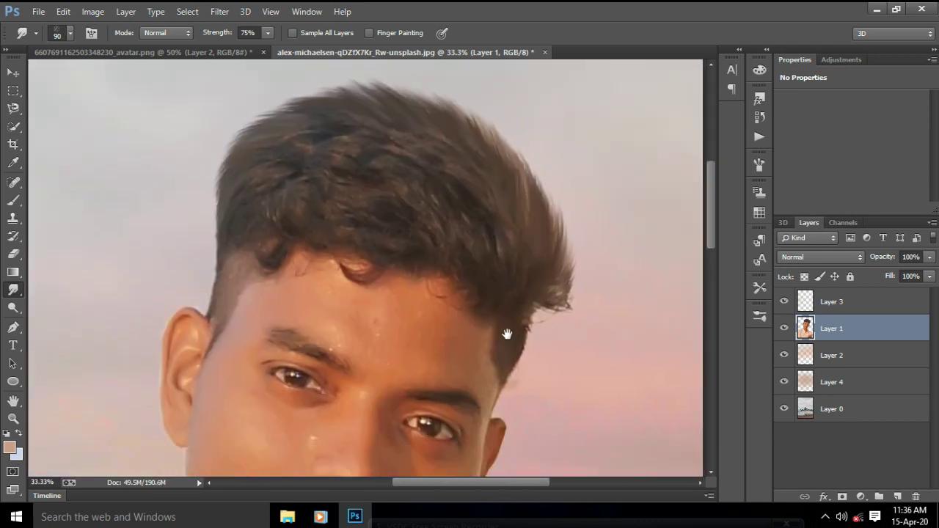
{"action": "scroll", "coordinate": [509, 335], "scroll_direction": "down", "scroll_amount": 3}
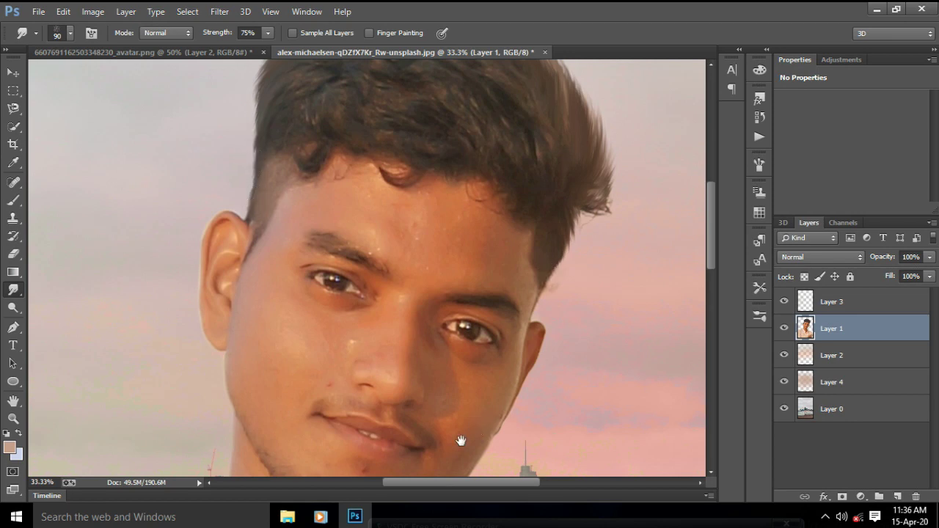
{"action": "mouse_move", "coordinate": [461, 440]}
{"action": "left_mouse_down"}
{"action": "mouse_move", "coordinate": [436, 360]}
{"action": "mouse_move", "coordinate": [394, 321]}
{"action": "left_mouse_up"}
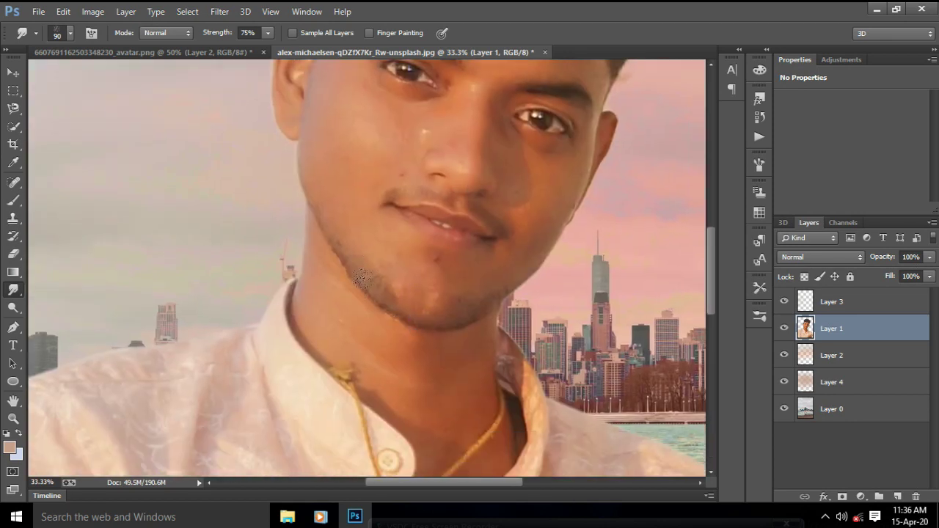
- Set up the Dodge Tool with a soft 132 px brush at 47% exposure
{"action": "key", "text": "ctrl+minus"}
{"action": "right_click", "coordinate": [13, 307]}
{"action": "left_click", "coordinate": [55, 307]}
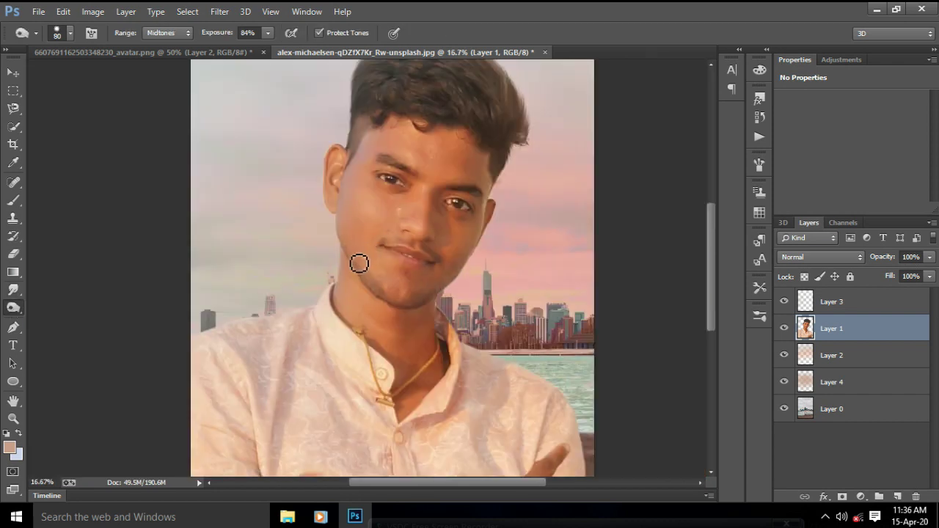
{"action": "right_click", "coordinate": [452, 254]}
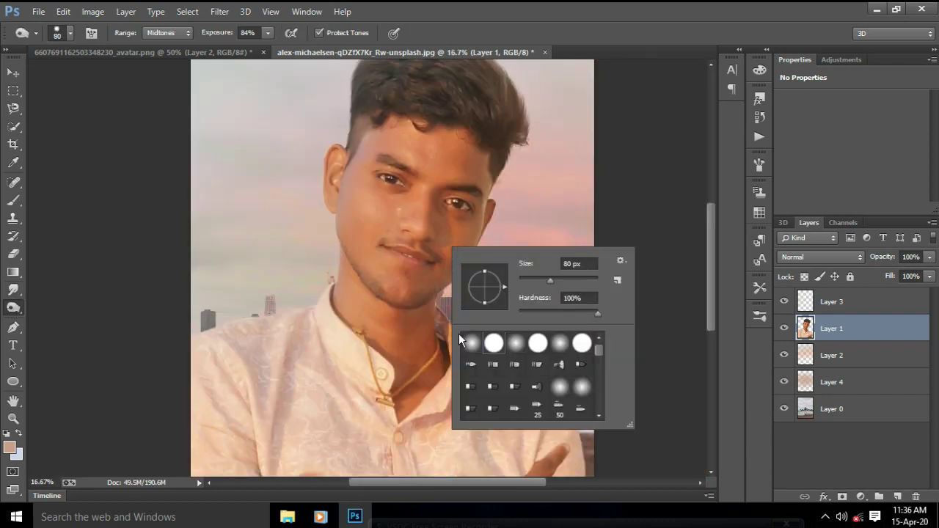
{"action": "left_click", "coordinate": [380, 292]}
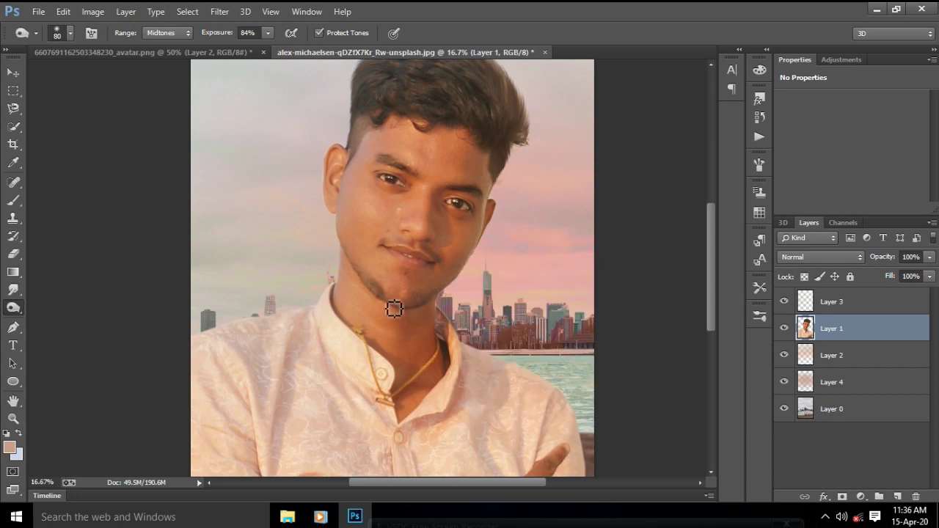
{"action": "right_click", "coordinate": [485, 292]}
{"action": "left_click_drag", "start_coordinate": [589, 323], "coordinate": [596, 323]}
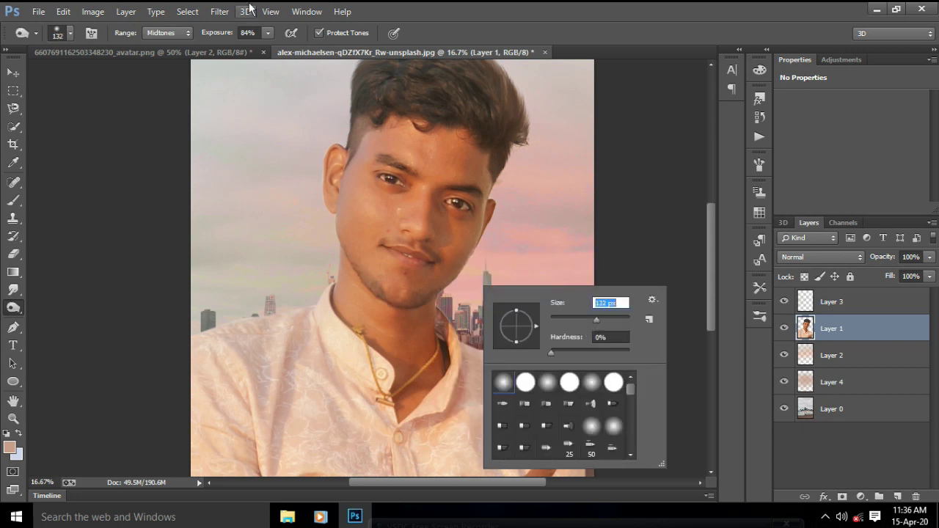
{"action": "left_click", "coordinate": [268, 33]}
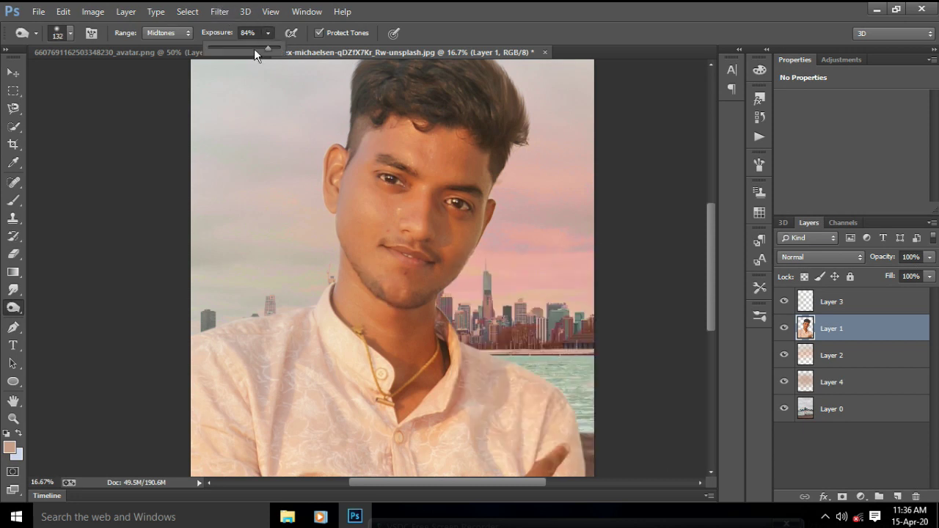
{"action": "left_click", "coordinate": [373, 287]}
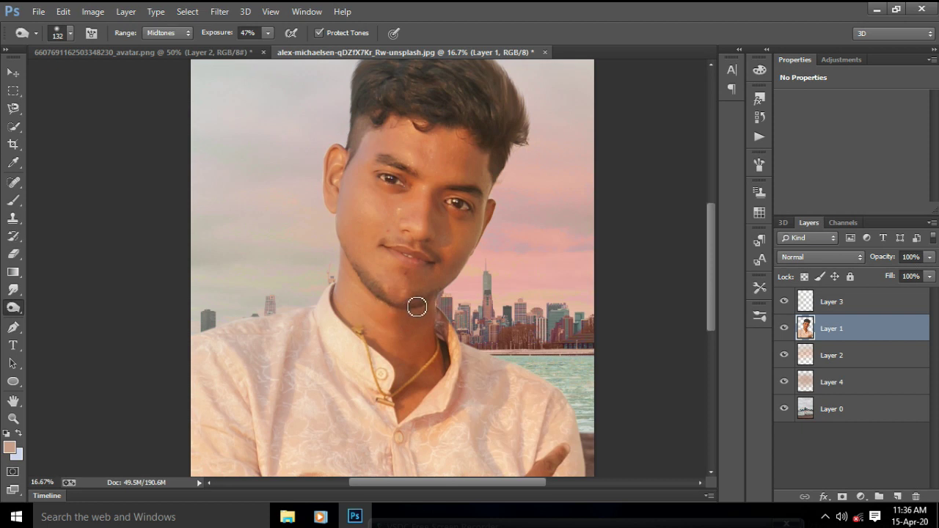
- Lighten the forehead, temple and left-eye area, keeping the moustache its original dark tone
{"action": "left_click_drag", "start_coordinate": [372, 150], "coordinate": [359, 131]}
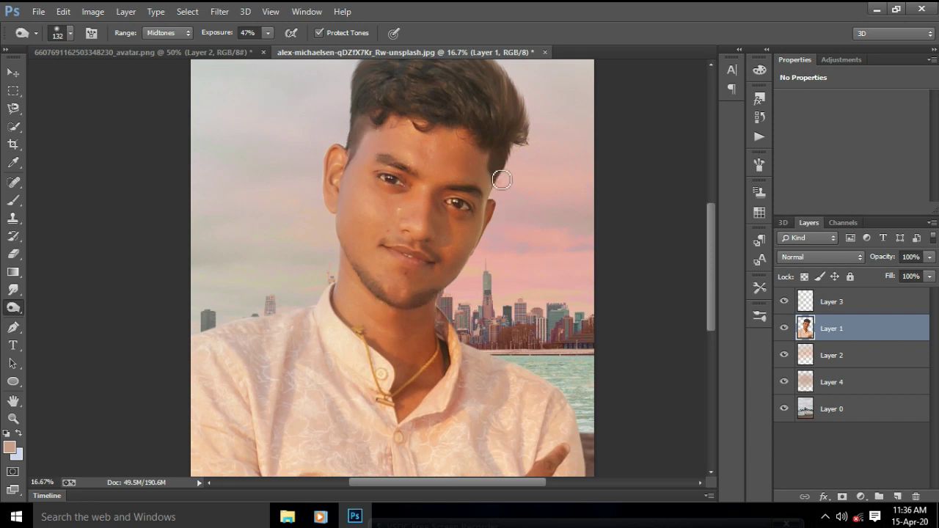
{"action": "left_click_drag", "start_coordinate": [402, 242], "coordinate": [437, 267]}
{"action": "key", "text": "ctrl+z"}
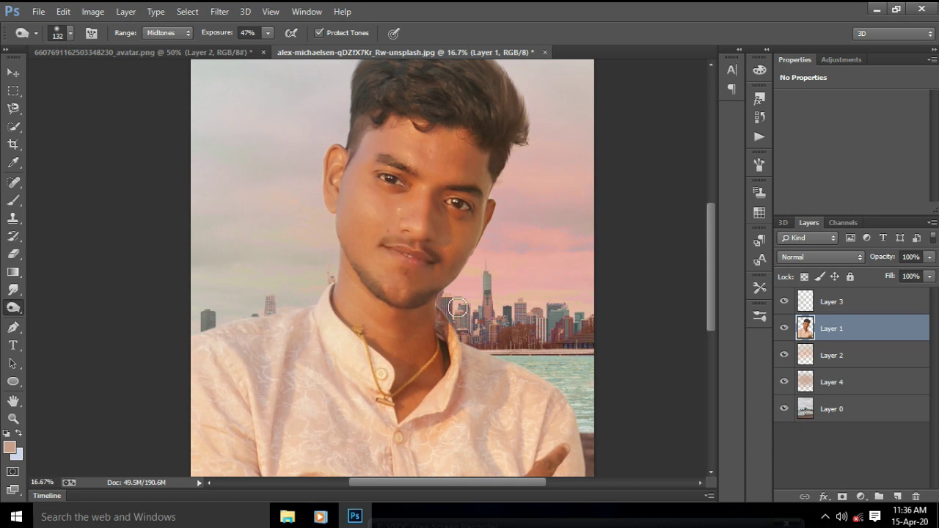
{"action": "key", "text": "ctrl+minus"}
{"action": "key", "text": "ctrl+minus"}
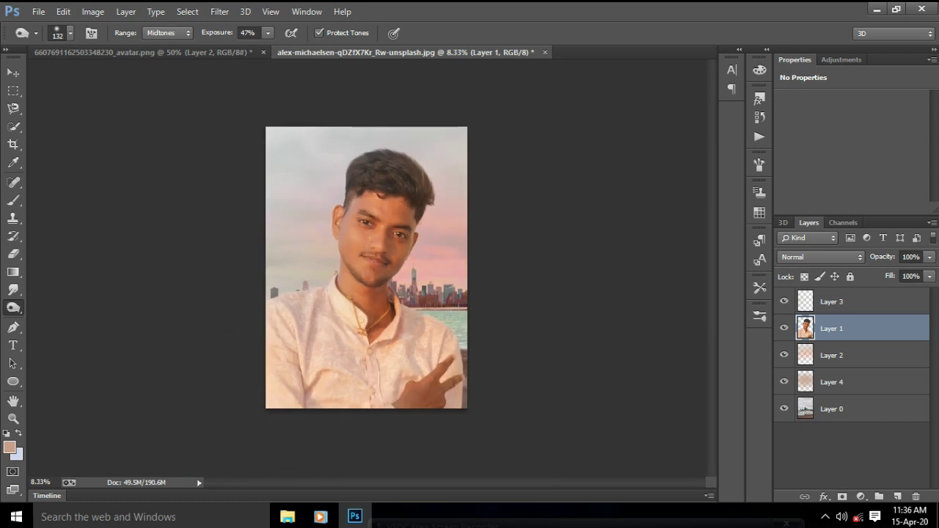
{"action": "mouse_move", "coordinate": [388, 242]}
{"action": "left_mouse_down"}
{"action": "mouse_move", "coordinate": [361, 216]}
{"action": "mouse_move", "coordinate": [415, 232]}
{"action": "left_mouse_up"}
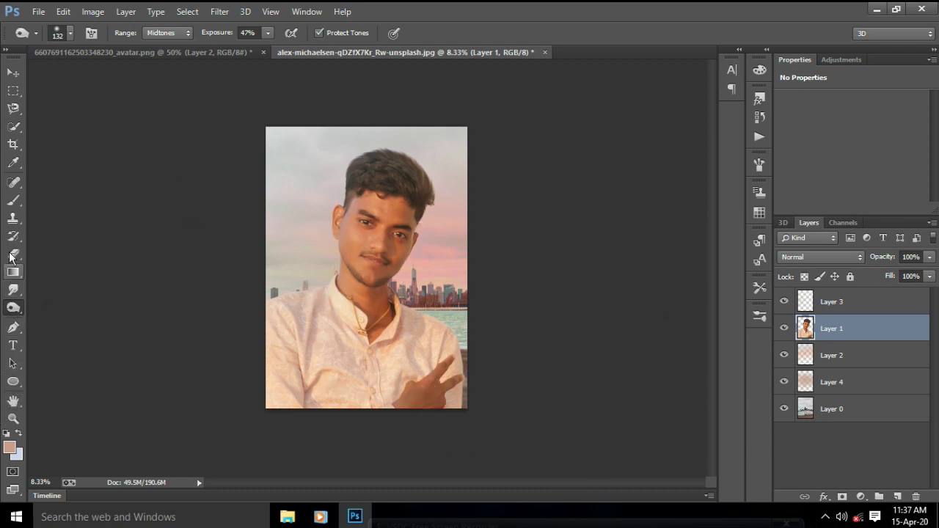
- Switch to the Burn Tool with an enlarged brush, undo the last change, and zoom onto the eyes
{"action": "right_click", "coordinate": [13, 308]}
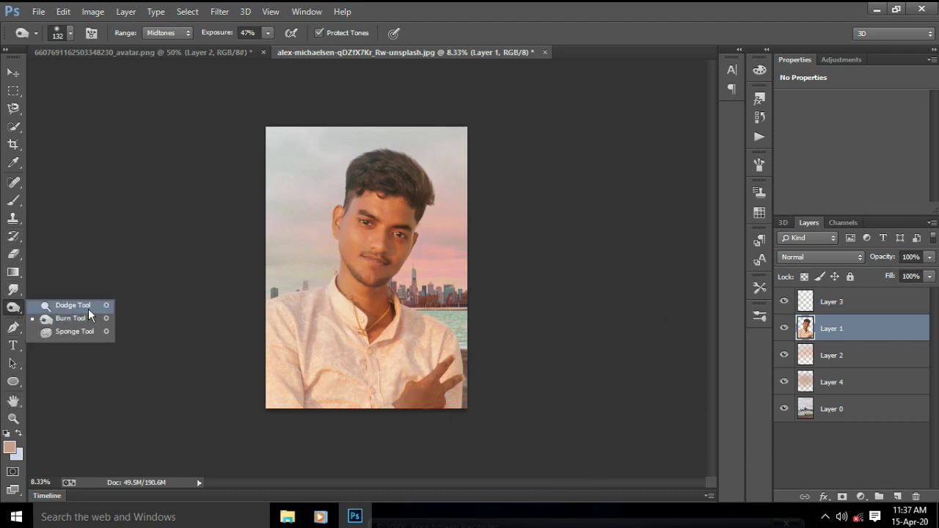
{"action": "left_click", "coordinate": [55, 317]}
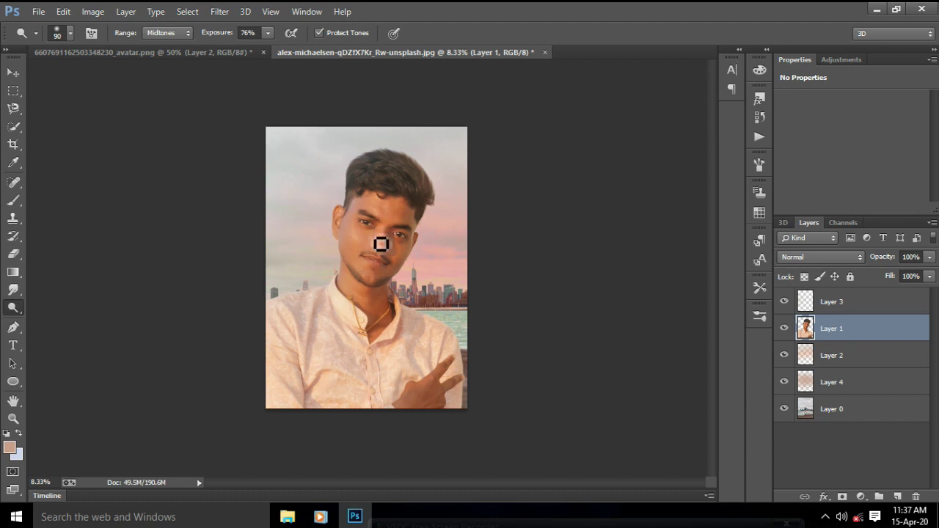
{"action": "key", "text": "bracketright"}
{"action": "key", "text": "bracketright"}
{"action": "key", "text": "bracketright"}
{"action": "key", "text": "ctrl+z"}
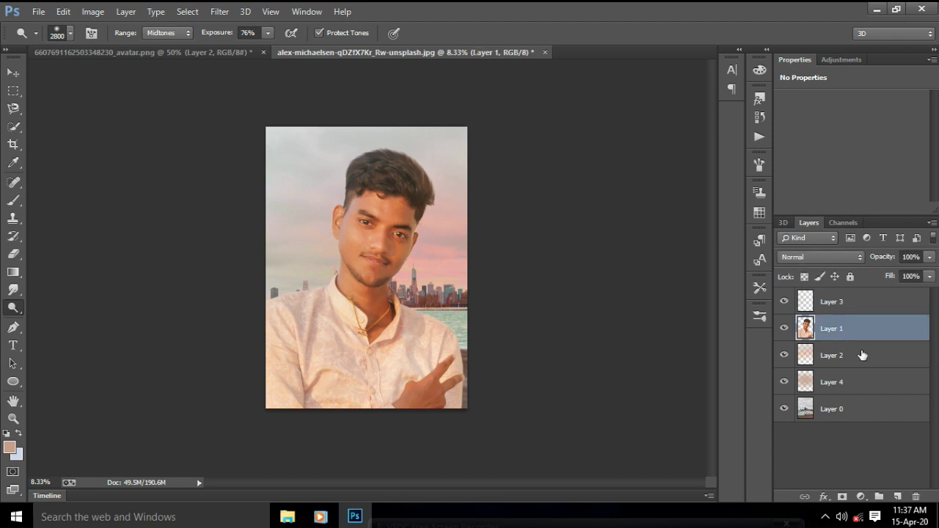
{"action": "key", "text": "ctrl+plus"}
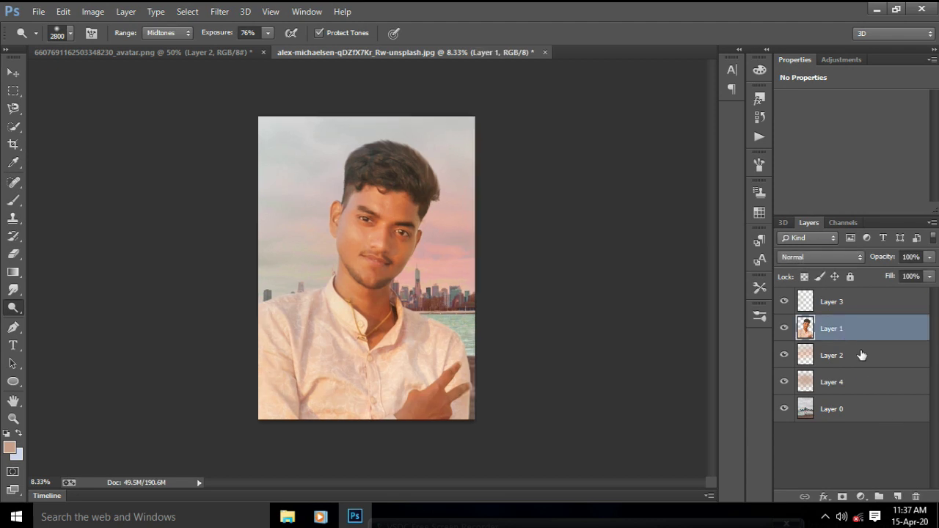
{"action": "key", "text": "ctrl+plus"}
{"action": "key", "text": "ctrl+plus"}
{"action": "key", "text": "ctrl+plus"}
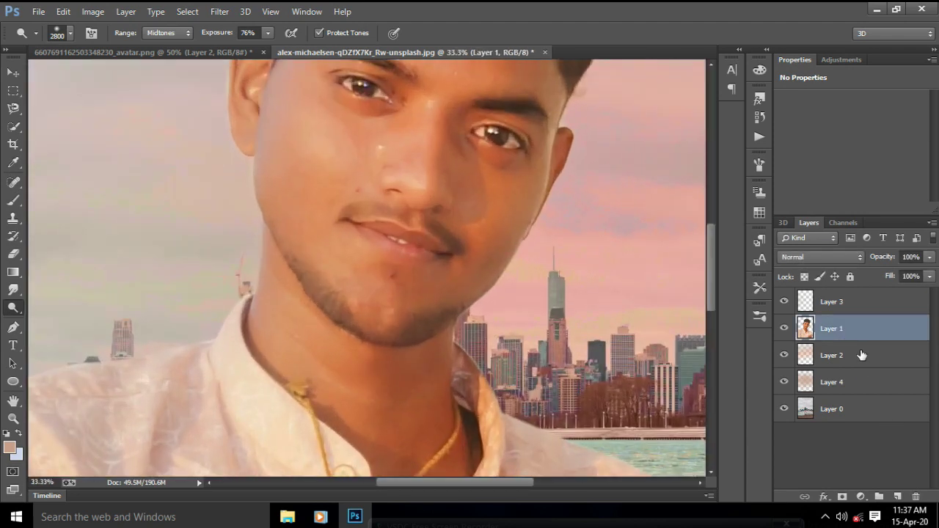
{"action": "key", "text": "ctrl+plus"}
{"action": "left_click_drag", "start_coordinate": [420, 270], "coordinate": [397, 428]}
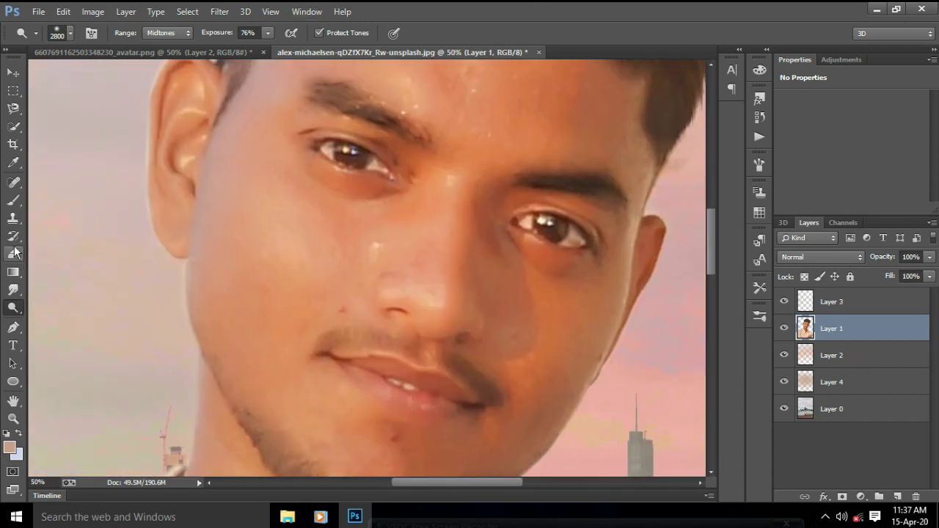
- Spot-heal blemishes on the chin, nose bridge, upper forehead and above the left eyebrow
{"action": "left_click", "coordinate": [13, 182]}
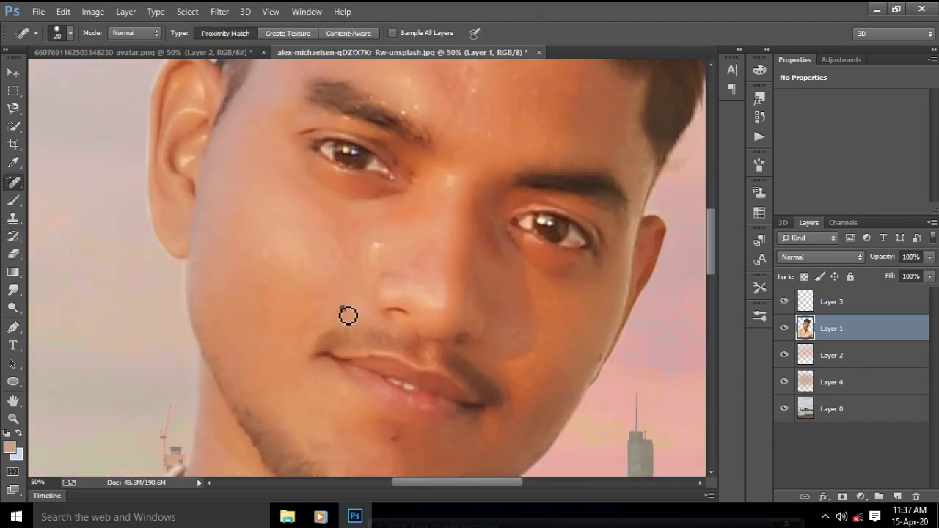
{"action": "left_click_drag", "start_coordinate": [394, 435], "coordinate": [400, 449]}
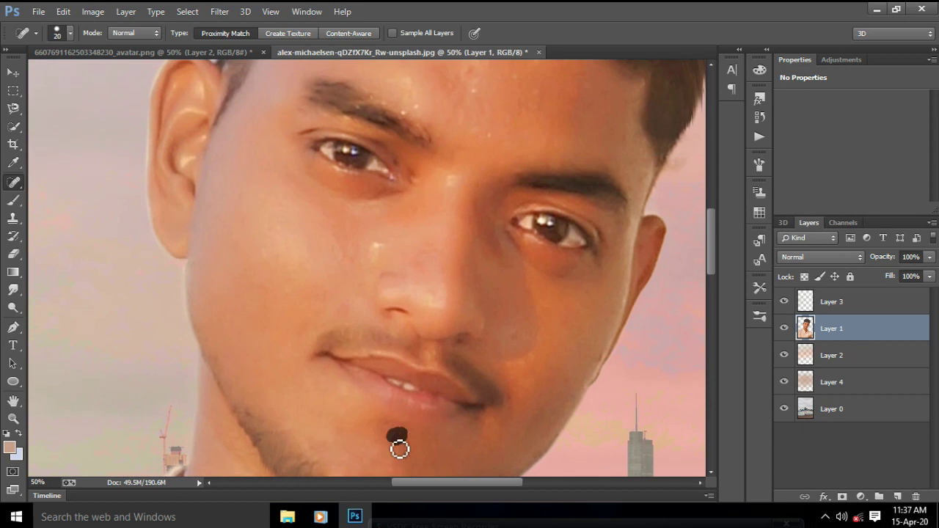
{"action": "left_click_drag", "start_coordinate": [386, 254], "coordinate": [388, 254]}
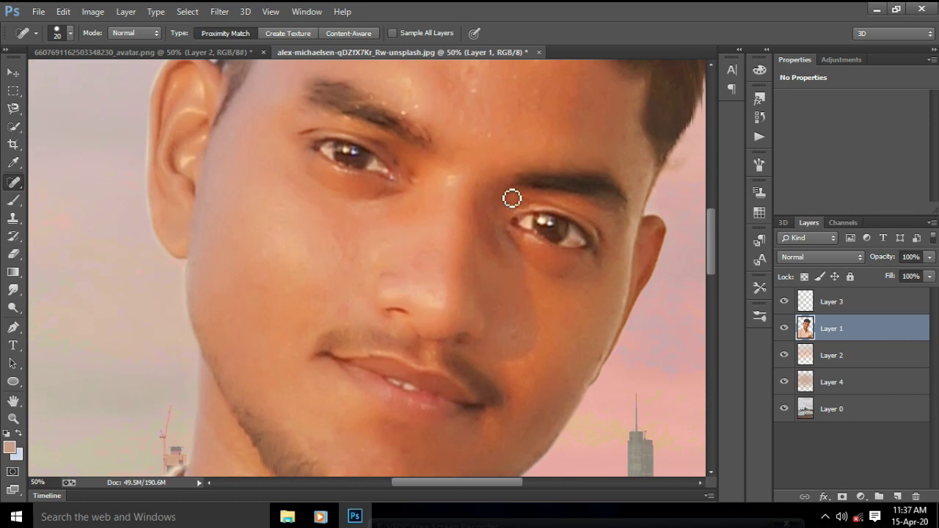
{"action": "scroll", "coordinate": [473, 197], "scroll_direction": "up", "scroll_amount": 3}
{"action": "left_click_drag", "start_coordinate": [448, 178], "coordinate": [455, 190]}
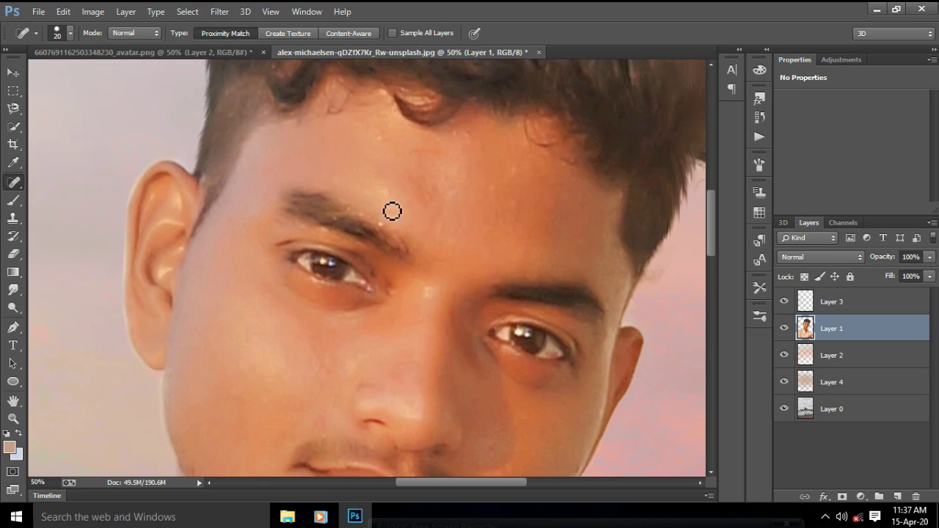
{"action": "left_click_drag", "start_coordinate": [394, 196], "coordinate": [398, 209]}
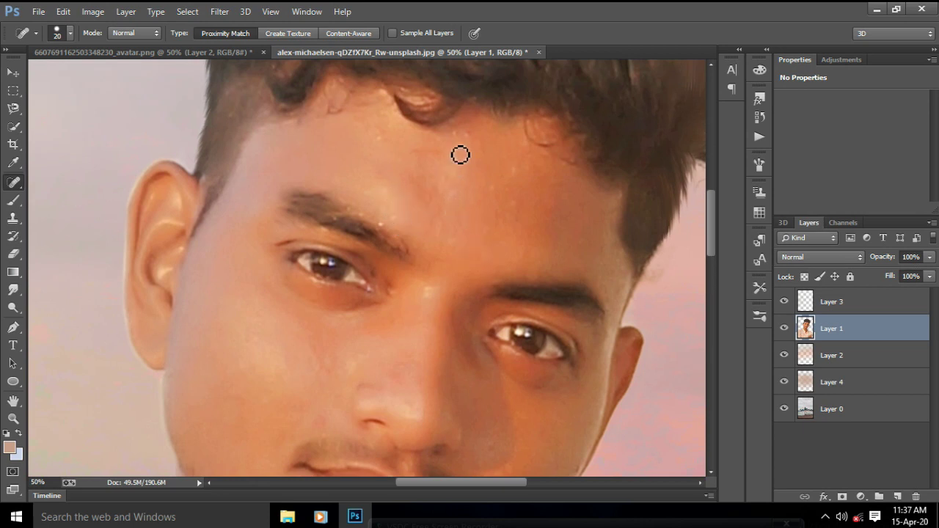
{"action": "mouse_move", "coordinate": [460, 155]}
{"action": "left_mouse_down"}
{"action": "mouse_move", "coordinate": [462, 140]}
{"action": "mouse_move", "coordinate": [478, 142]}
{"action": "left_mouse_up"}
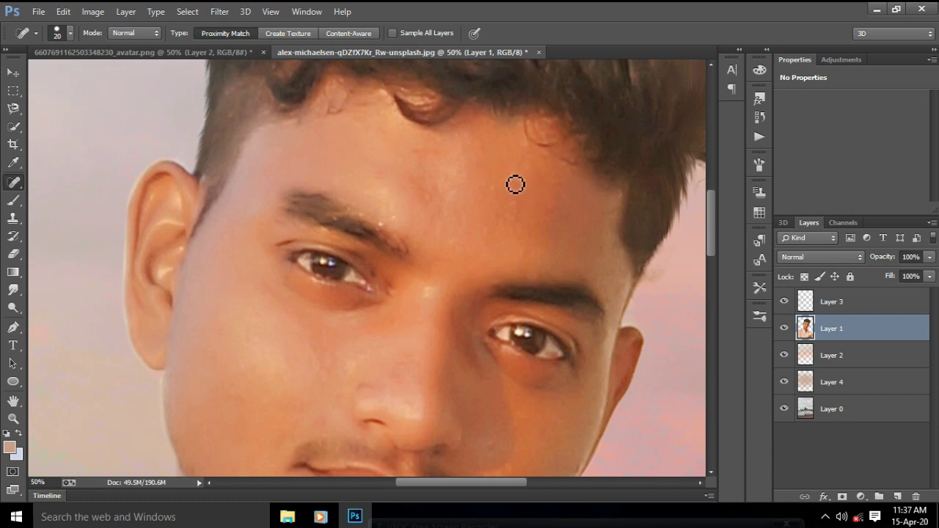
{"action": "scroll", "coordinate": [520, 298], "scroll_direction": "down", "scroll_amount": 5}
{"action": "scroll", "coordinate": [478, 140], "scroll_direction": "down", "scroll_amount": 1}
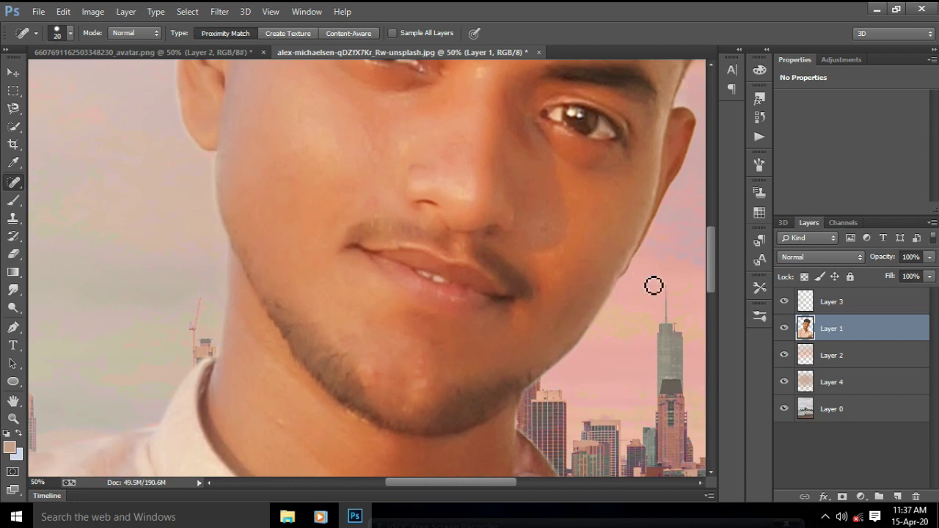
{"action": "mouse_move", "coordinate": [369, 163]}
{"action": "left_mouse_down"}
{"action": "mouse_move", "coordinate": [457, 164]}
{"action": "mouse_move", "coordinate": [325, 345]}
{"action": "left_mouse_up"}
{"action": "mouse_move", "coordinate": [356, 86]}
{"action": "left_mouse_down"}
{"action": "mouse_move", "coordinate": [371, 211]}
{"action": "mouse_move", "coordinate": [374, 72]}
{"action": "left_mouse_up"}
- Set up the Mixer Brush at Wet 19%, Load 21%, Mix 22%, loaded with sampled skin colour
{"action": "left_click", "coordinate": [14, 200]}
{"action": "right_click", "coordinate": [14, 200]}
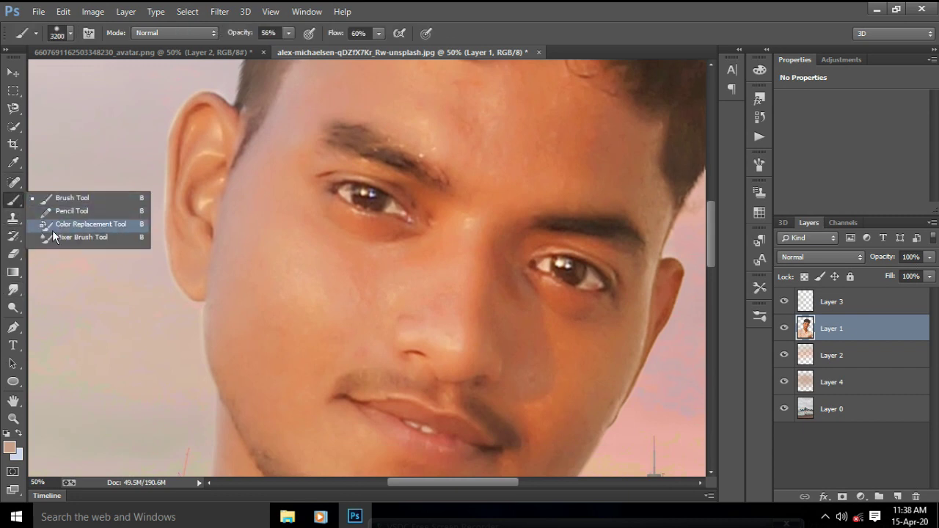
{"action": "left_click", "coordinate": [52, 237]}
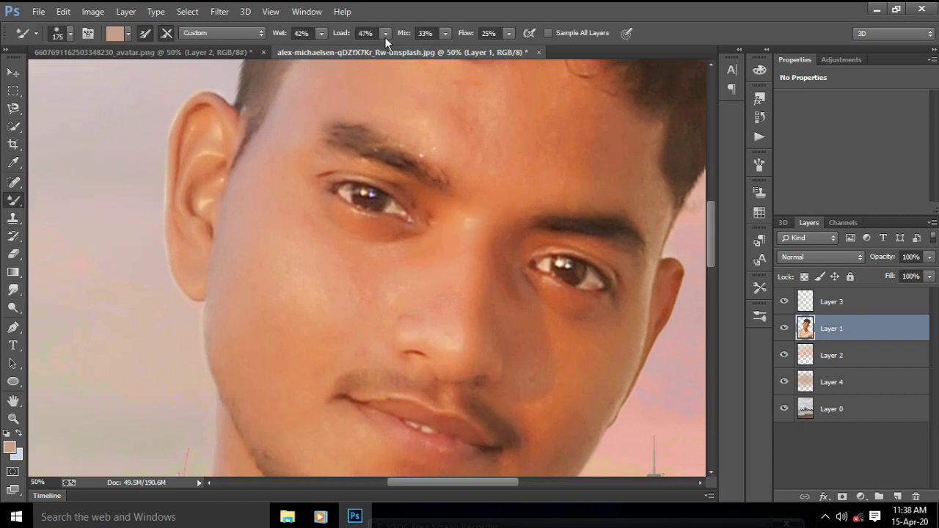
{"action": "left_click_drag", "start_coordinate": [386, 33], "coordinate": [376, 47]}
{"action": "left_click", "coordinate": [321, 34]}
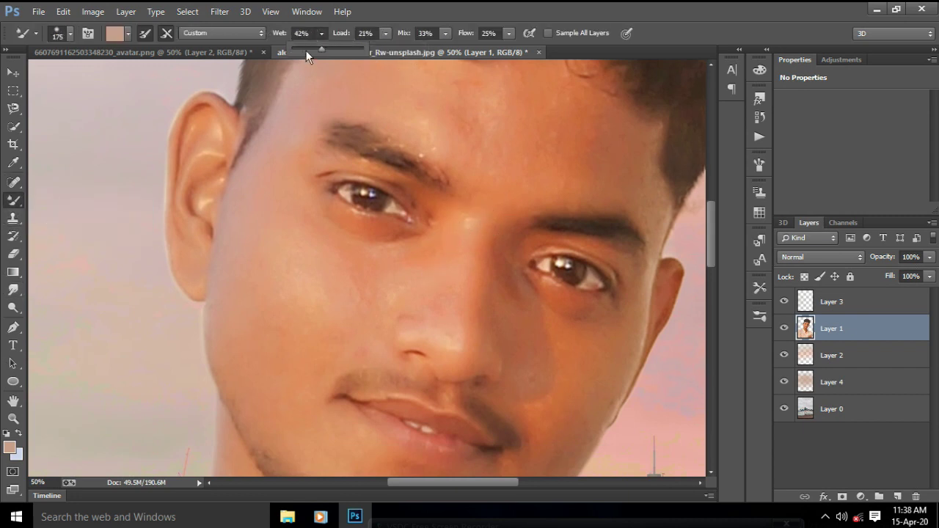
{"action": "left_click", "coordinate": [445, 34]}
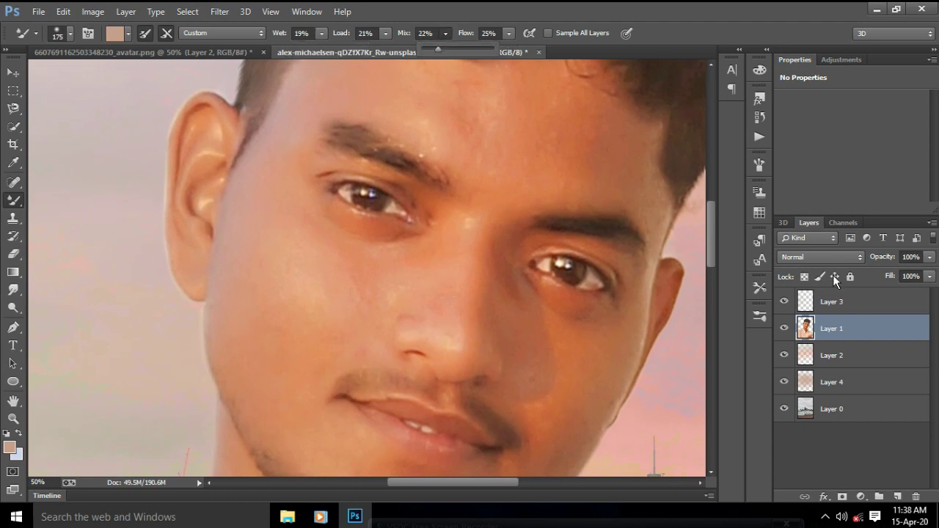
{"action": "left_click", "coordinate": [283, 266], "text": "alt"}
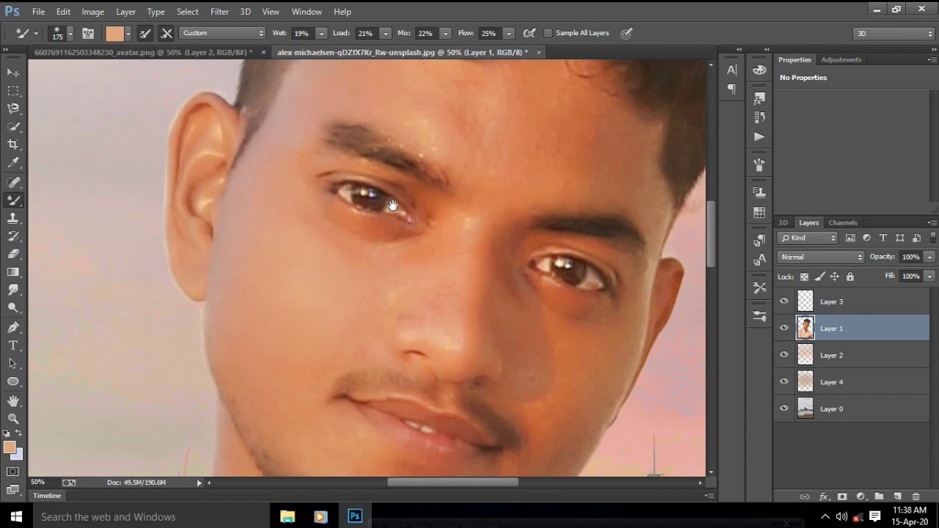
- Blend the cheeks, forehead and under-eye skin smooth, resizing the brush to 146 px
{"action": "left_click_drag", "start_coordinate": [393, 205], "coordinate": [319, 332]}
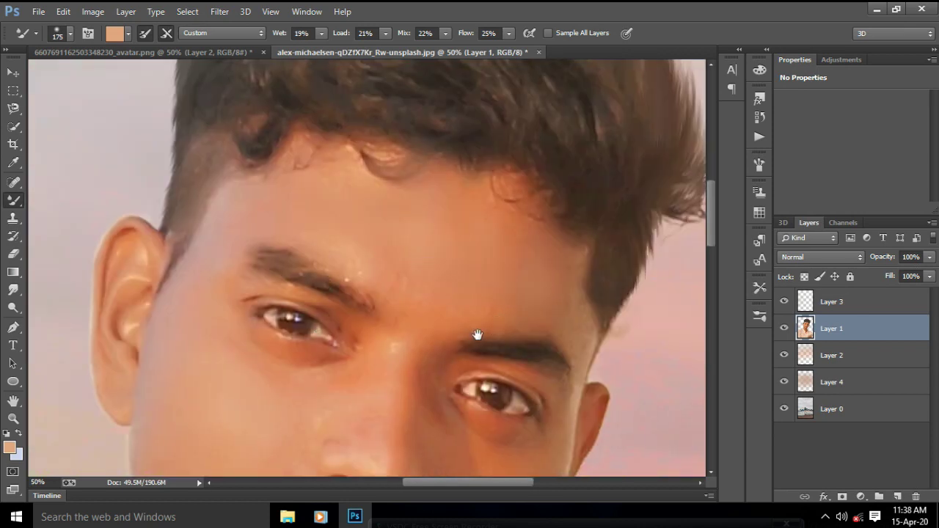
{"action": "left_click_drag", "start_coordinate": [477, 335], "coordinate": [494, 108]}
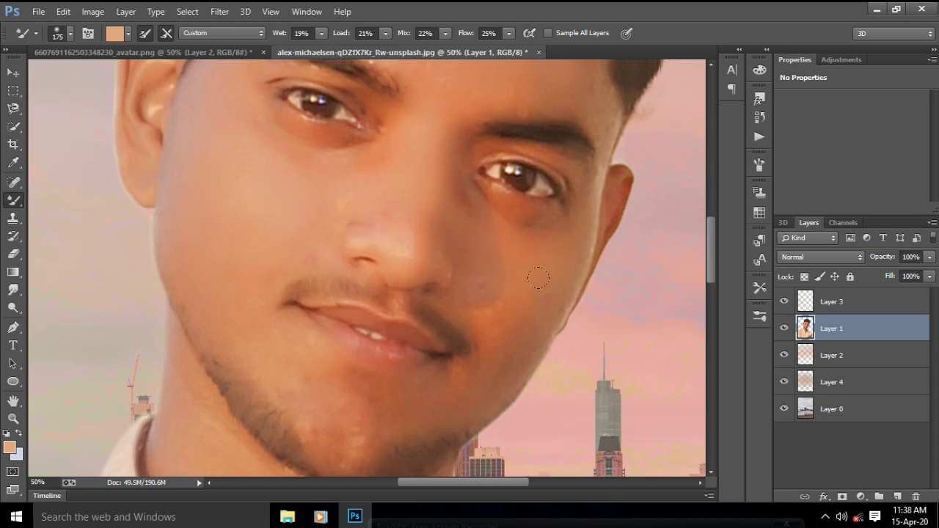
{"action": "scroll", "coordinate": [485, 283], "scroll_direction": "down", "scroll_amount": 3}
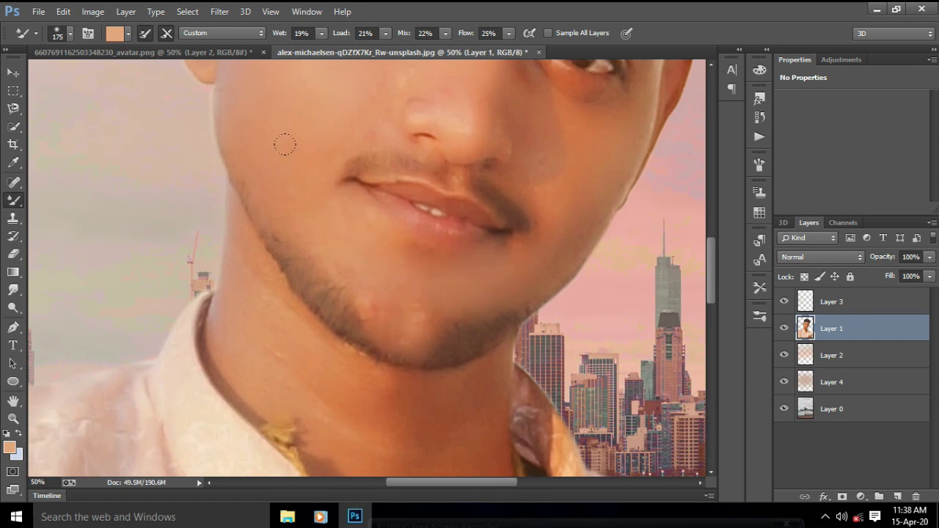
{"action": "left_click_drag", "start_coordinate": [285, 144], "coordinate": [329, 297]}
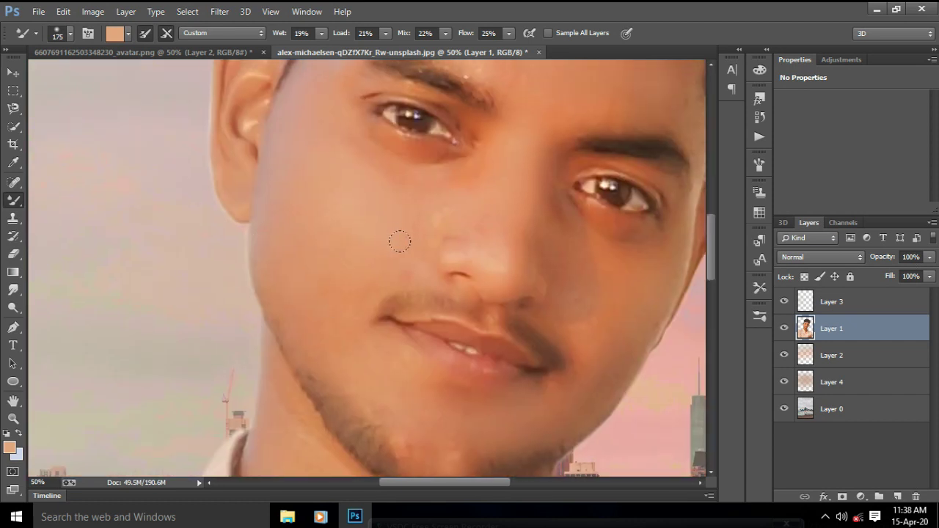
{"action": "key", "text": "bracketleft"}
{"action": "key", "text": "bracketleft"}
{"action": "key", "text": "bracketleft"}
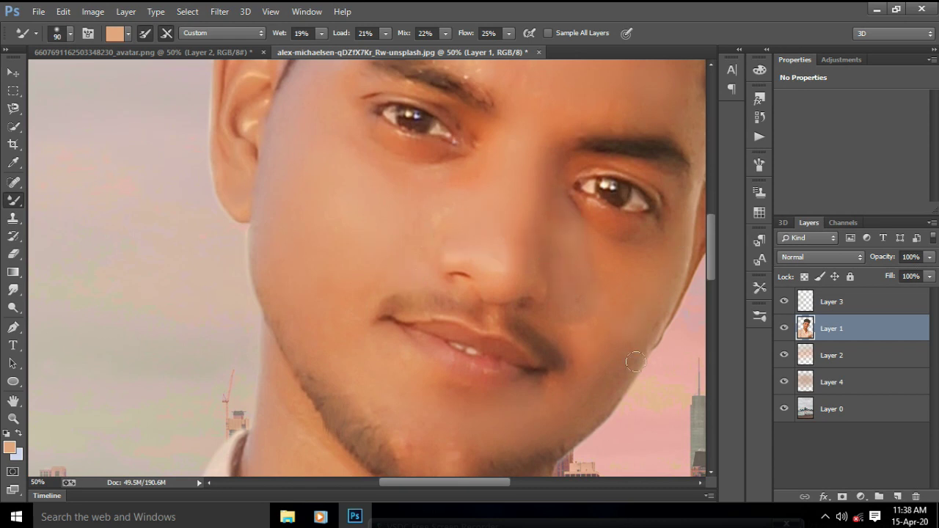
{"action": "right_click", "coordinate": [584, 276]}
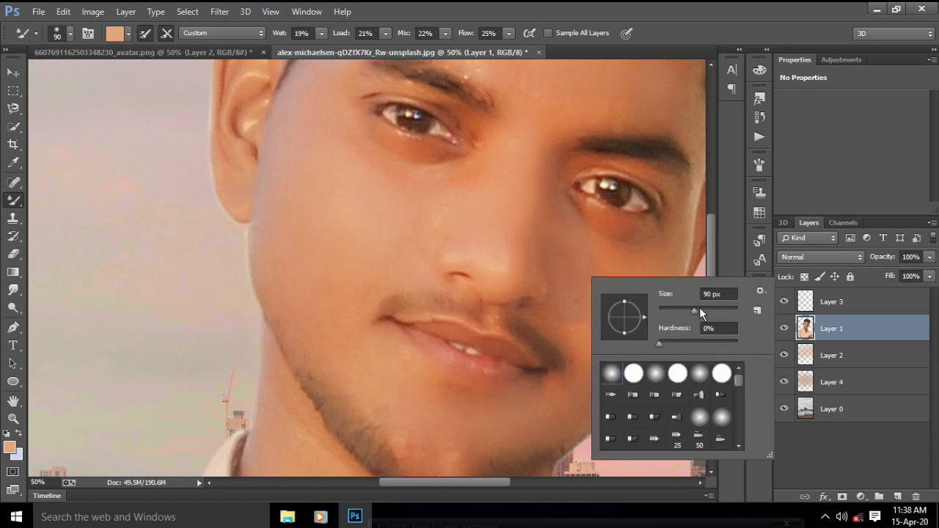
{"action": "key", "text": "Return"}
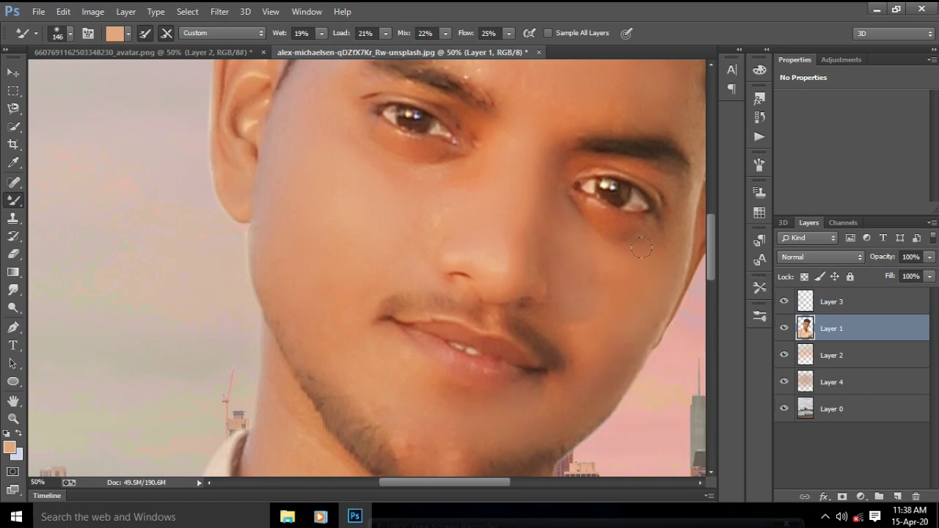
{"action": "left_click_drag", "start_coordinate": [641, 248], "coordinate": [314, 384]}
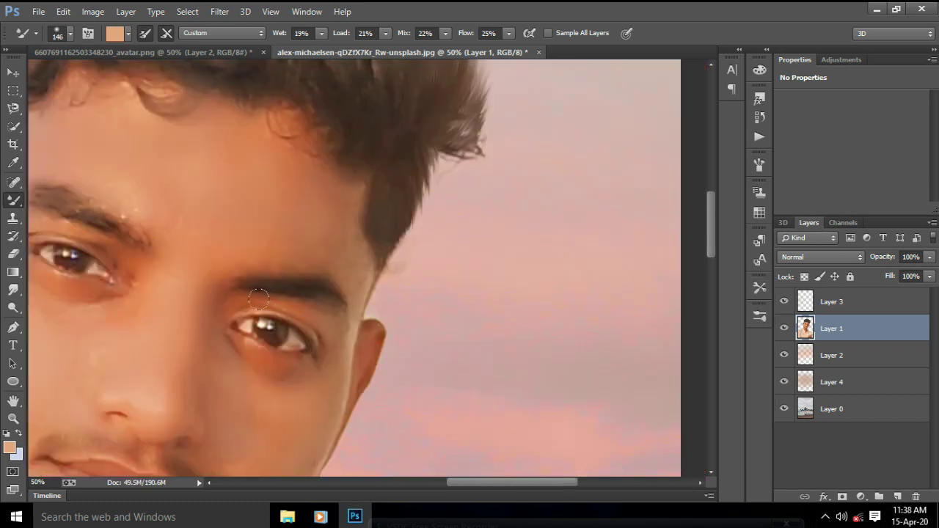
{"action": "left_click_drag", "start_coordinate": [259, 300], "coordinate": [478, 330]}
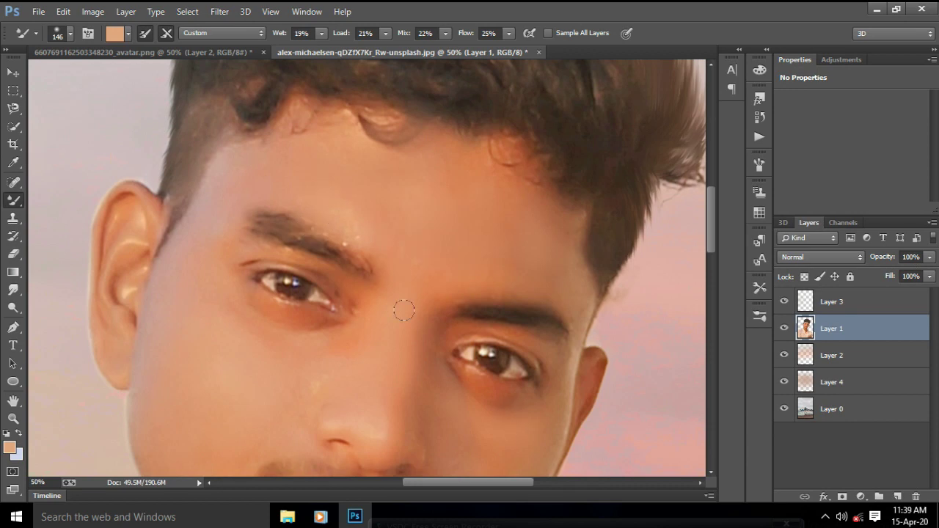
{"action": "scroll", "coordinate": [413, 325], "scroll_direction": "down", "scroll_amount": 3}
{"action": "scroll", "coordinate": [413, 325], "scroll_direction": "down", "scroll_amount": 1}
- Enlarge the mixer brush to 279 px and blend the dark mouth-corner shading, then zoom out
{"action": "scroll", "coordinate": [418, 326], "scroll_direction": "down", "scroll_amount": 1}
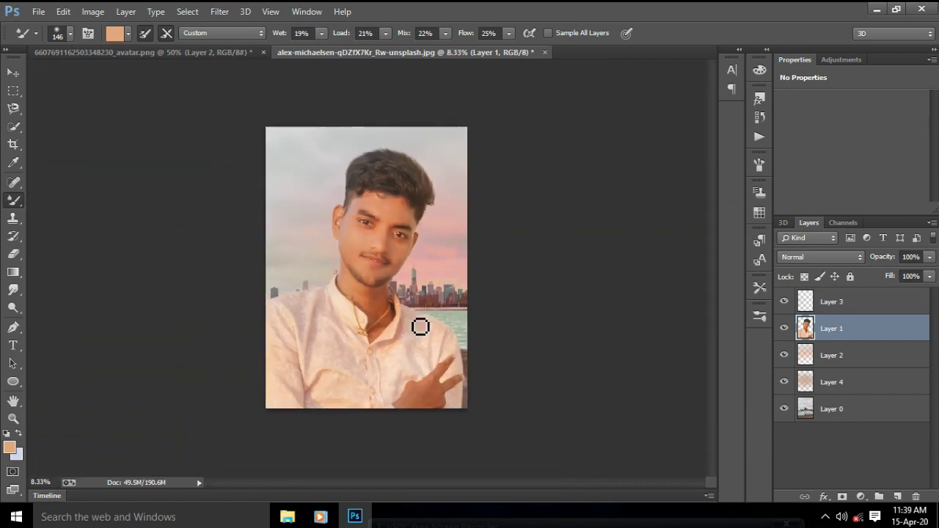
{"action": "scroll", "coordinate": [428, 311], "scroll_direction": "up", "scroll_amount": 2}
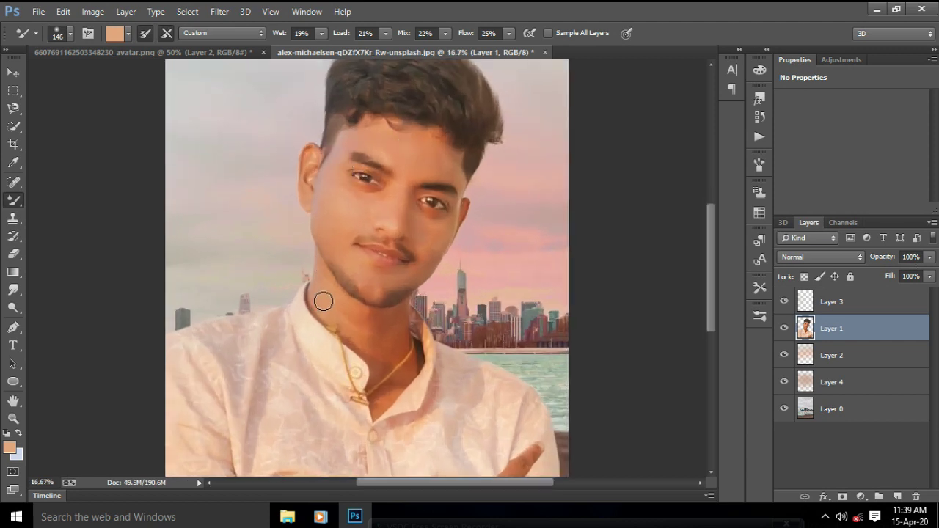
{"action": "right_click", "coordinate": [375, 328]}
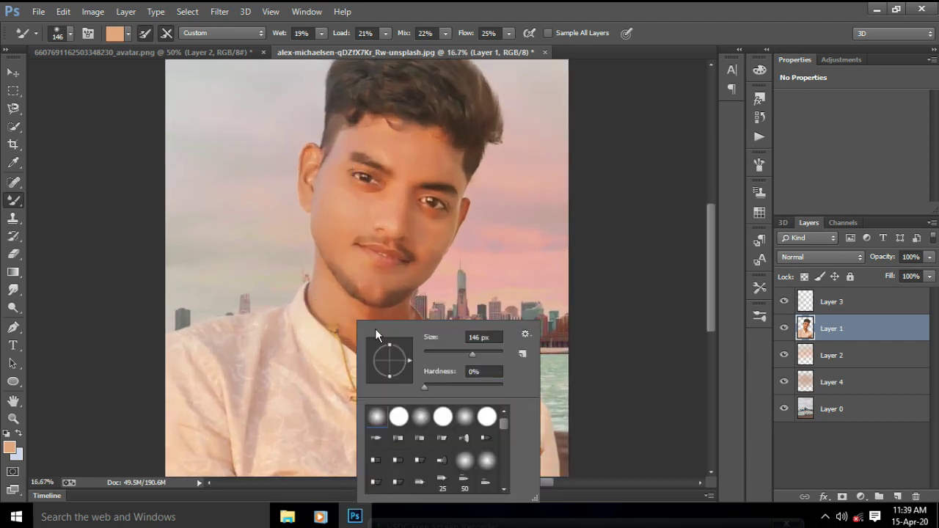
{"action": "left_click_drag", "start_coordinate": [472, 357], "coordinate": [487, 357]}
{"action": "left_click", "coordinate": [337, 297]}
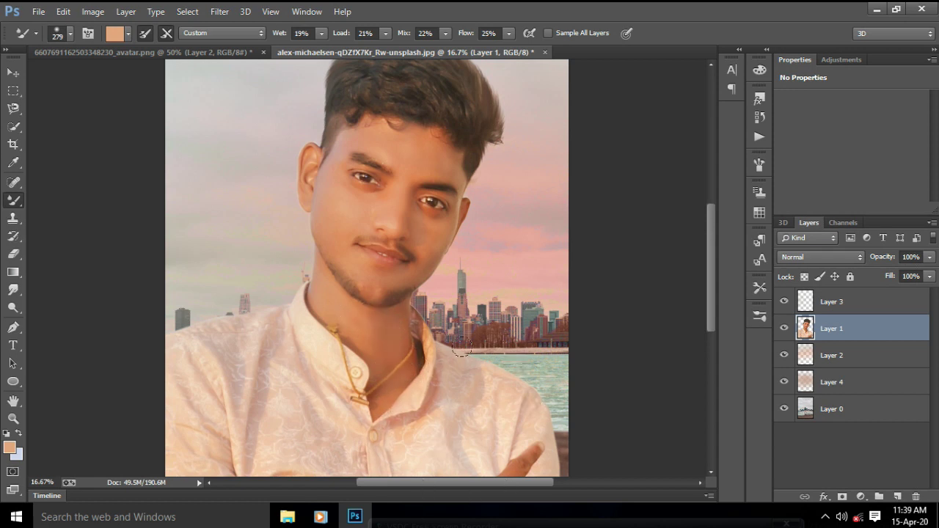
{"action": "left_click_drag", "start_coordinate": [404, 254], "coordinate": [418, 261]}
{"action": "key", "text": "ctrl+minus"}
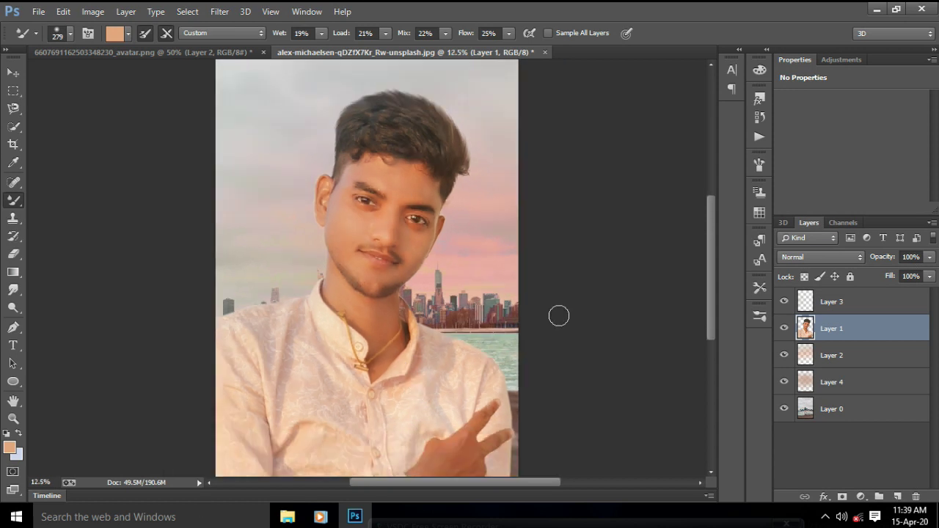
{"action": "scroll", "coordinate": [397, 308], "scroll_direction": "down", "scroll_amount": 3}
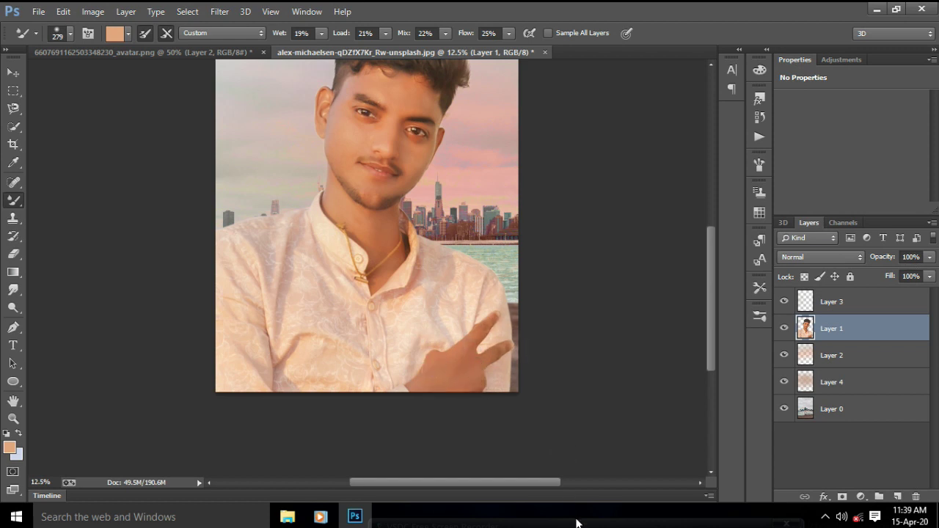
{"action": "key", "text": "ctrl+minus"}
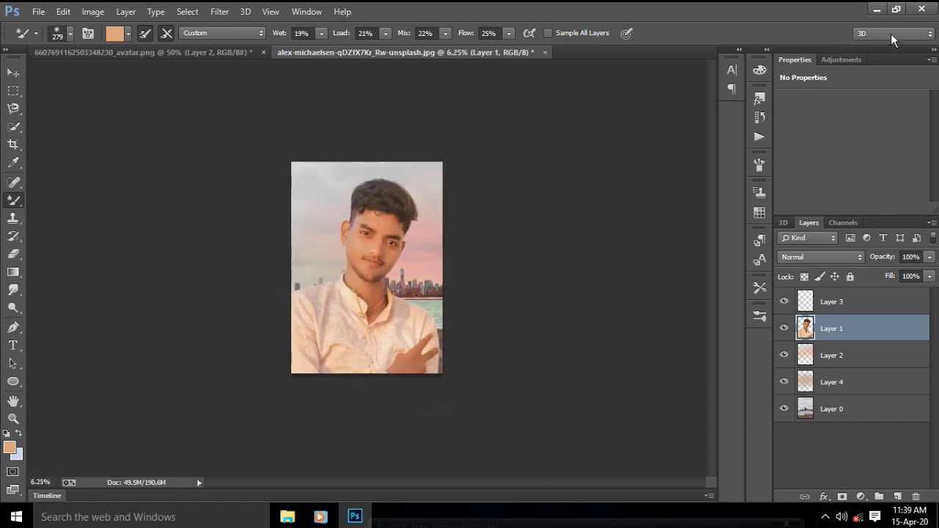
- Select Layers 0 through 4, merge them into one layer, and choose the Move tool
{"action": "left_click", "coordinate": [839, 356], "text": "ctrl"}
{"action": "left_click", "coordinate": [845, 383], "text": "ctrl"}
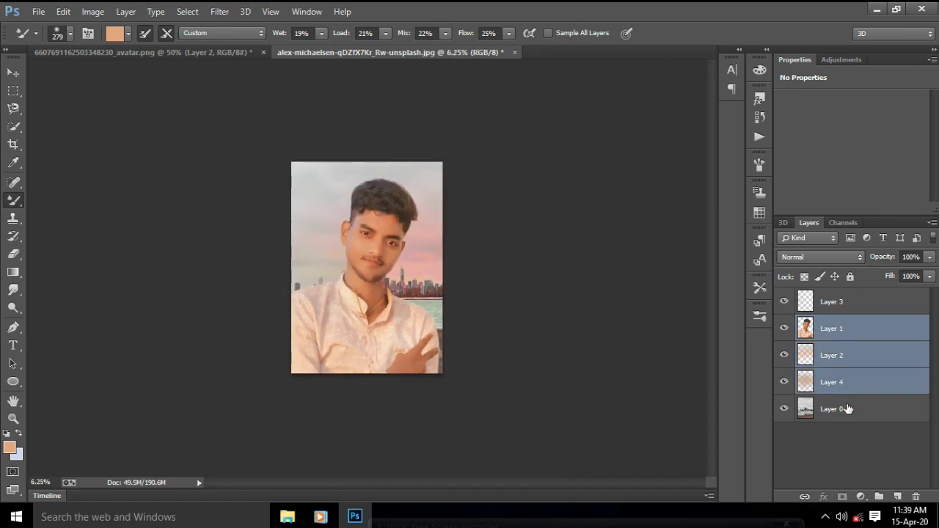
{"action": "left_click", "coordinate": [848, 409], "text": "ctrl"}
{"action": "left_click", "coordinate": [837, 309], "text": "ctrl"}
{"action": "right_click", "coordinate": [837, 320]}
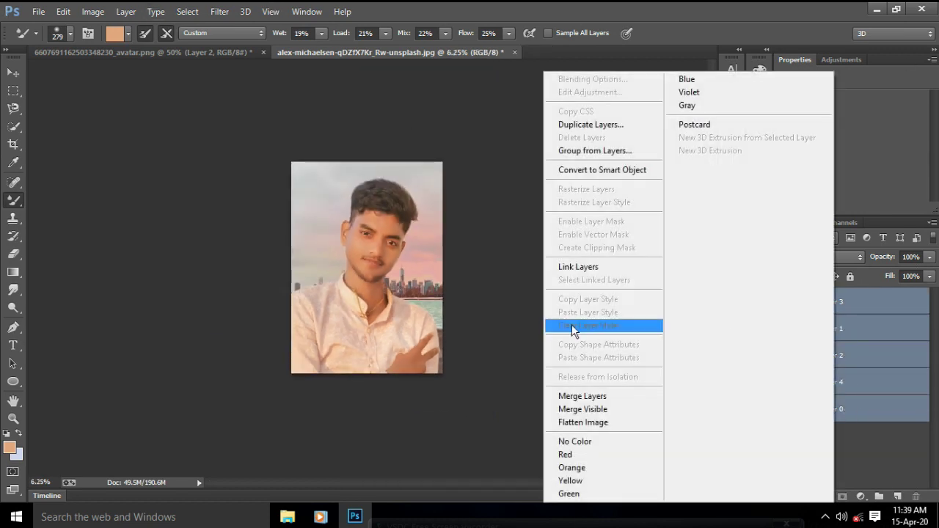
{"action": "left_click", "coordinate": [598, 395]}
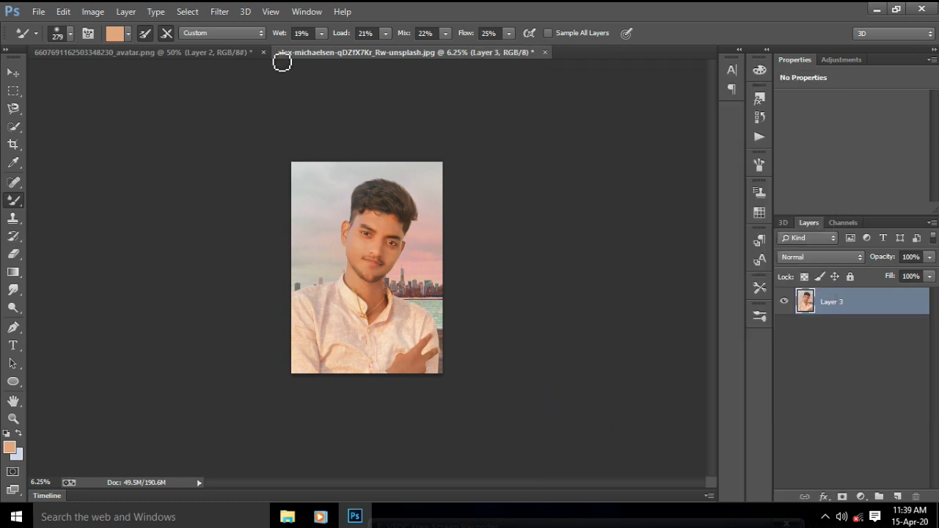
{"action": "left_click", "coordinate": [12, 145]}
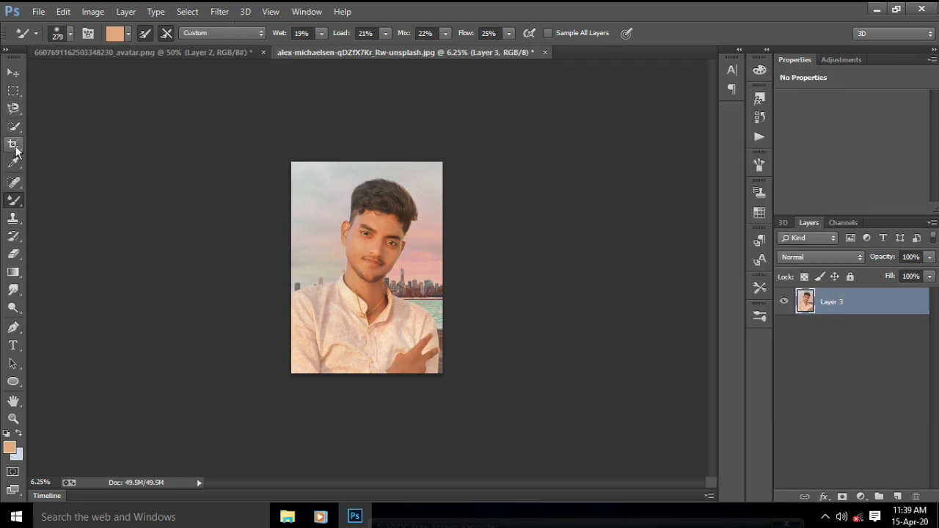
{"action": "left_click", "coordinate": [13, 73]}
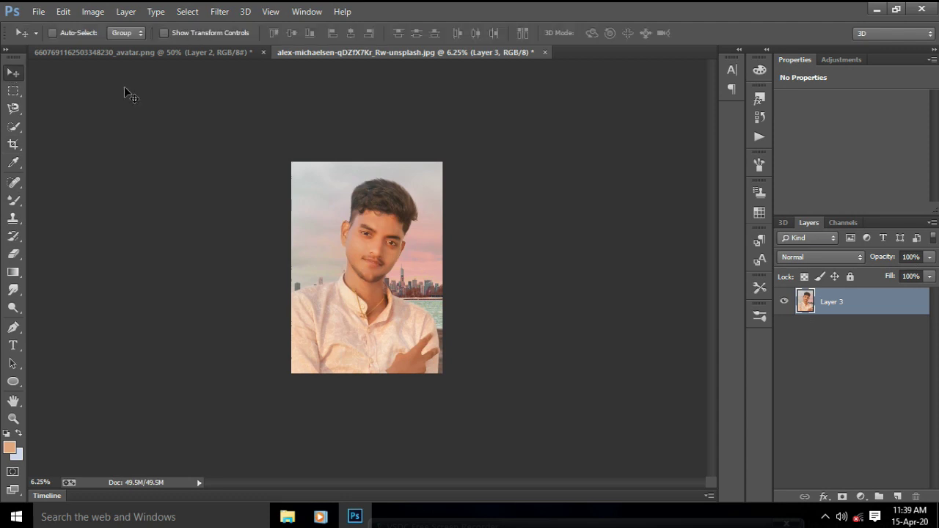
- In Camera Raw, set contrast +18, highlights -45, whites +28, blacks -19, vibrance +44, temperature -4
{"action": "left_click", "coordinate": [227, 13]}
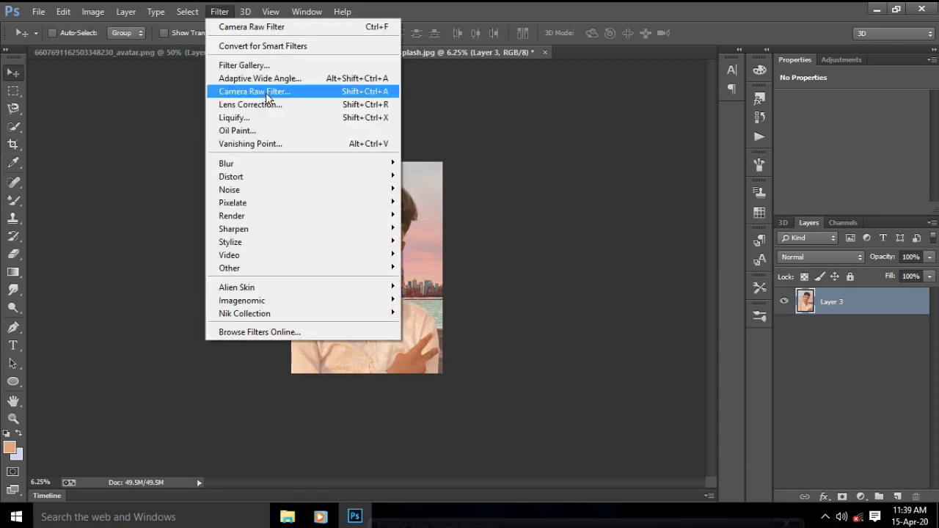
{"action": "left_click", "coordinate": [266, 93]}
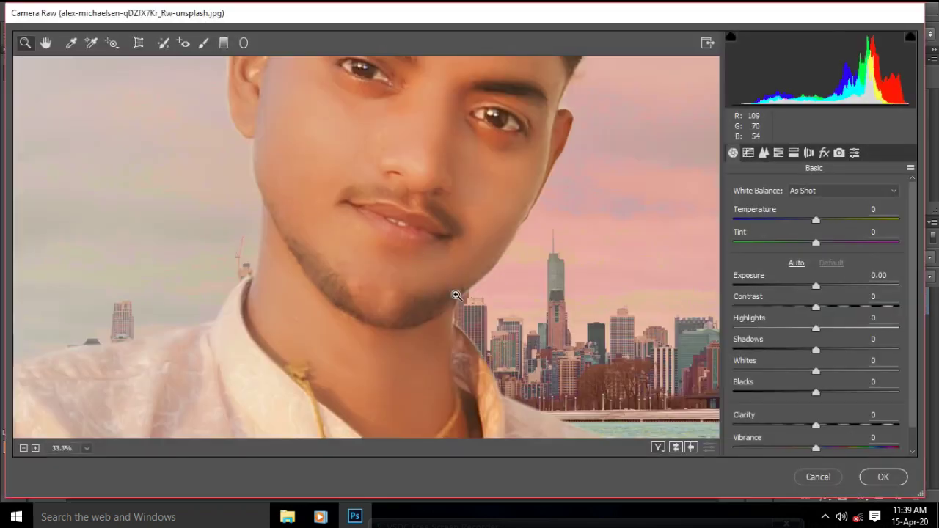
{"action": "key", "text": "ctrl+minus"}
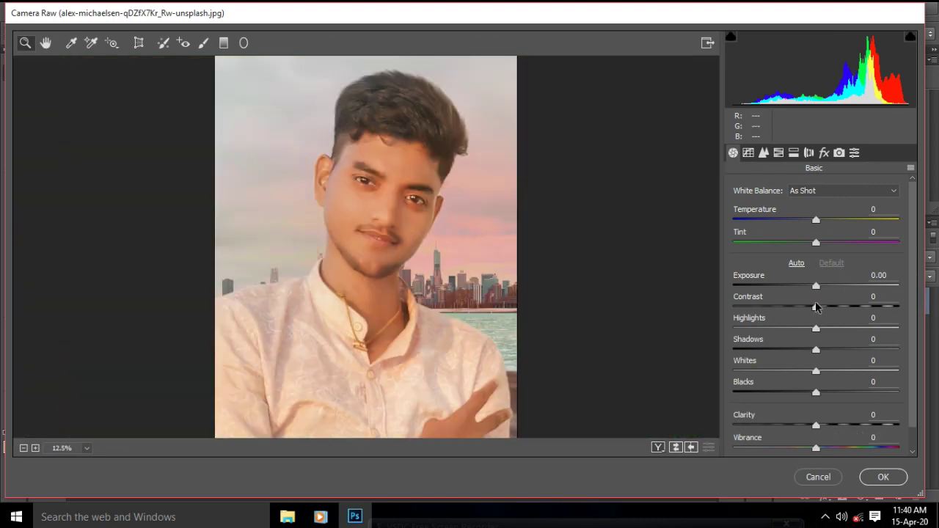
{"action": "mouse_move", "coordinate": [816, 307]}
{"action": "left_mouse_down"}
{"action": "mouse_move", "coordinate": [845, 308]}
{"action": "mouse_move", "coordinate": [774, 329]}
{"action": "left_mouse_up"}
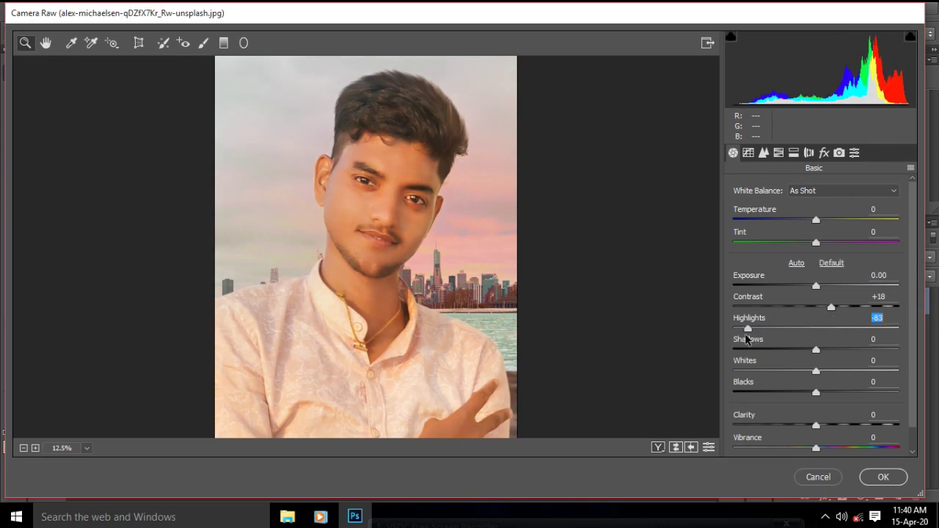
{"action": "mouse_move", "coordinate": [816, 220]}
{"action": "left_mouse_down"}
{"action": "mouse_move", "coordinate": [828, 245]}
{"action": "mouse_move", "coordinate": [813, 248]}
{"action": "left_mouse_up"}
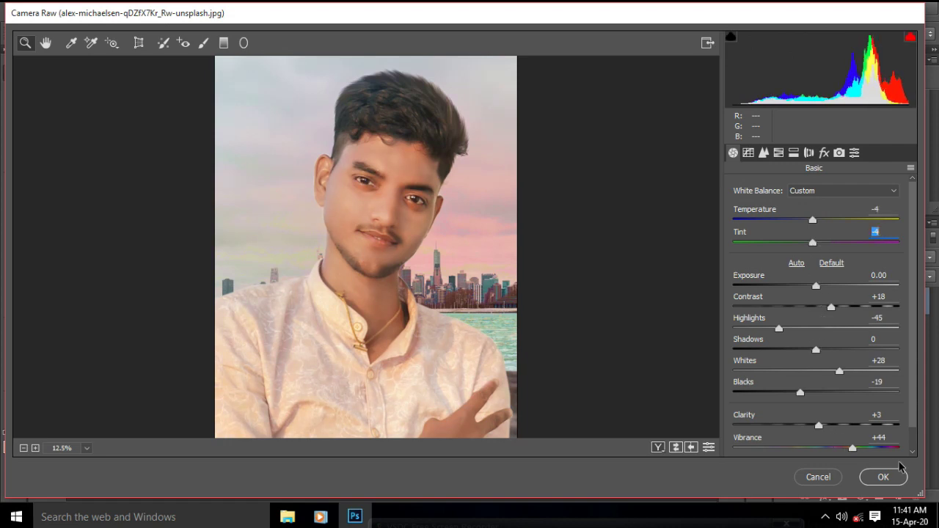
- Apply the Camera Raw grade to Layer 3 and zoom in on the face
{"action": "left_click", "coordinate": [889, 478]}
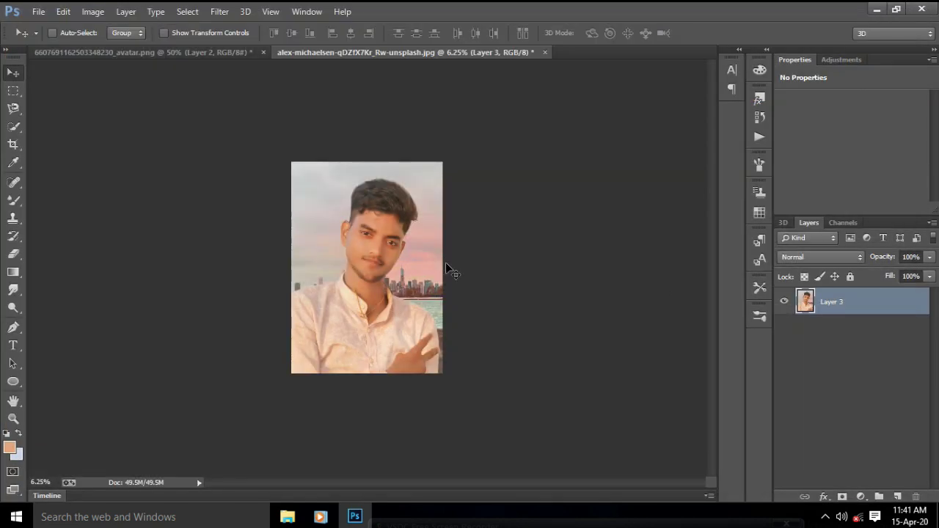
{"action": "key", "text": "ctrl+equal"}
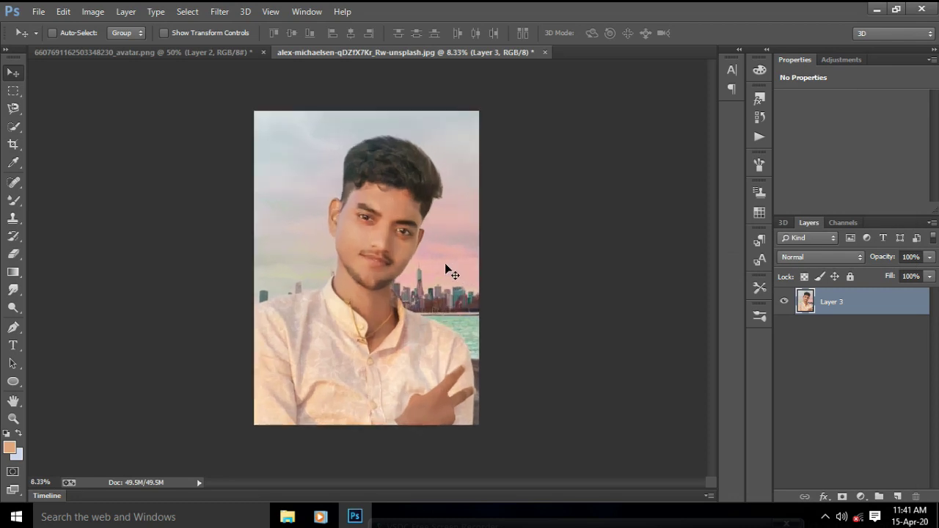
{"action": "key", "text": "ctrl+equal"}
{"action": "scroll", "coordinate": [318, 325], "scroll_direction": "down", "scroll_amount": 1}
{"action": "scroll", "coordinate": [323, 338], "scroll_direction": "down", "scroll_amount": 1}
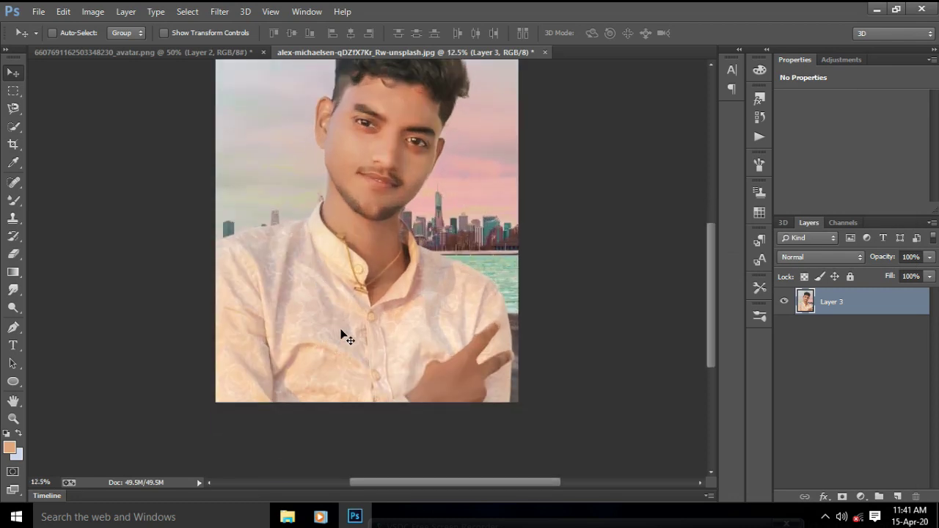
{"action": "scroll", "coordinate": [353, 336], "scroll_direction": "up", "scroll_amount": 1}
{"action": "scroll", "coordinate": [363, 339], "scroll_direction": "up", "scroll_amount": 1}
{"action": "scroll", "coordinate": [371, 348], "scroll_direction": "up", "scroll_amount": 1}
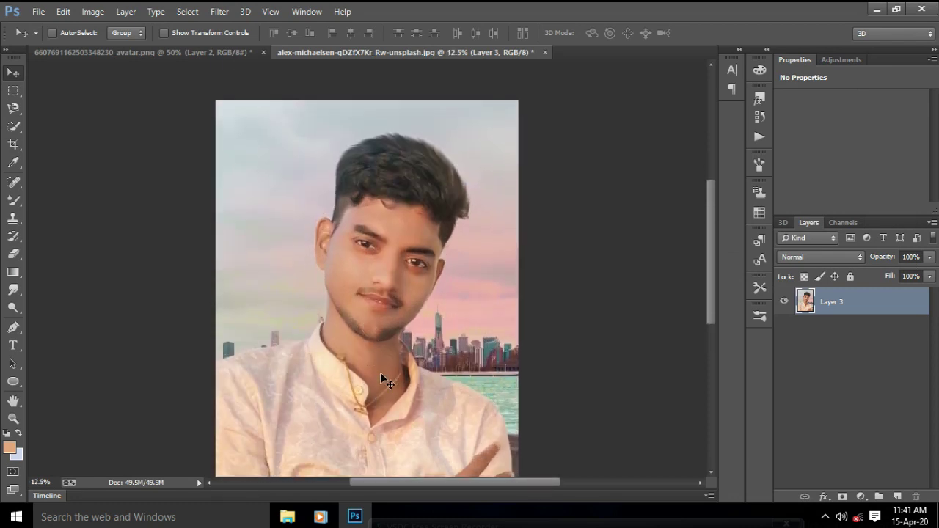
{"action": "scroll", "coordinate": [380, 374], "scroll_direction": "down", "scroll_amount": 1}
{"action": "scroll", "coordinate": [383, 387], "scroll_direction": "down", "scroll_amount": 1}
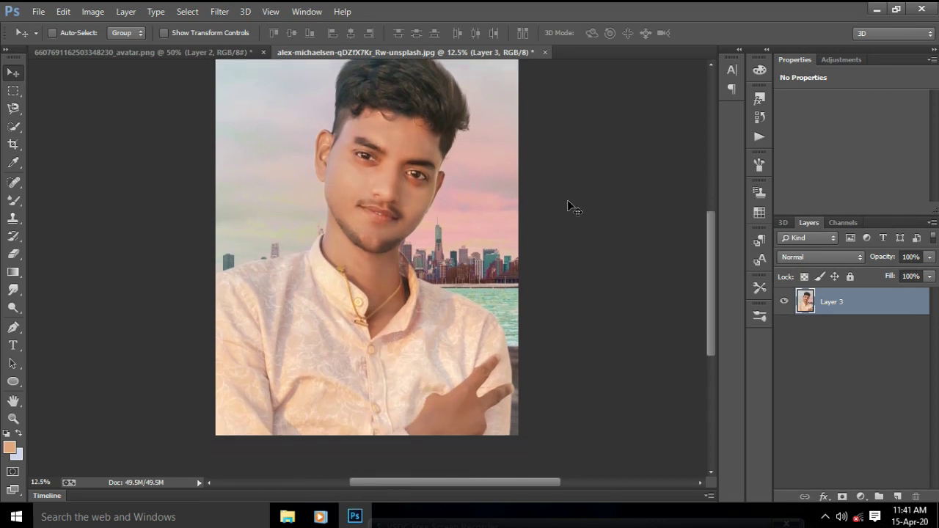
- Lighten part of the face with the Dodge tool
{"action": "left_click", "coordinate": [13, 308]}
{"action": "left_click", "coordinate": [385, 184]}
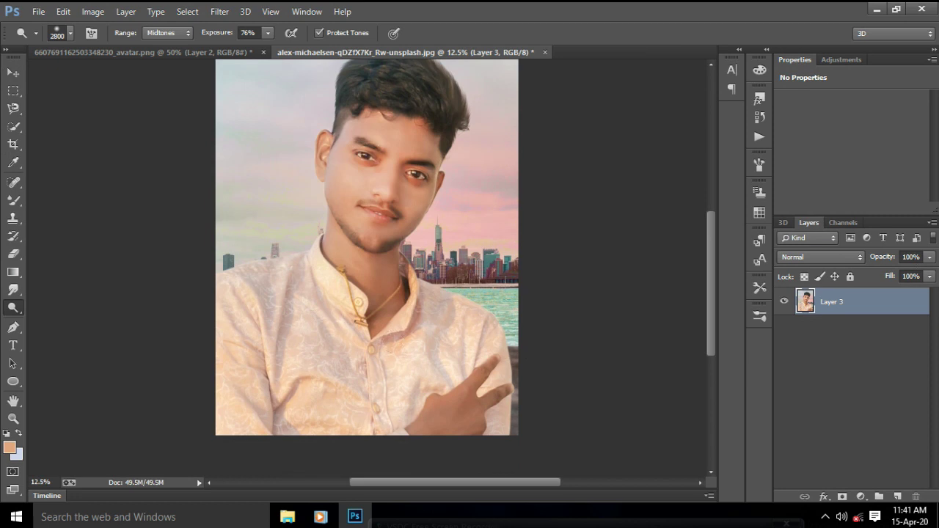
{"action": "scroll", "coordinate": [367, 271], "scroll_direction": "up", "scroll_amount": 1}
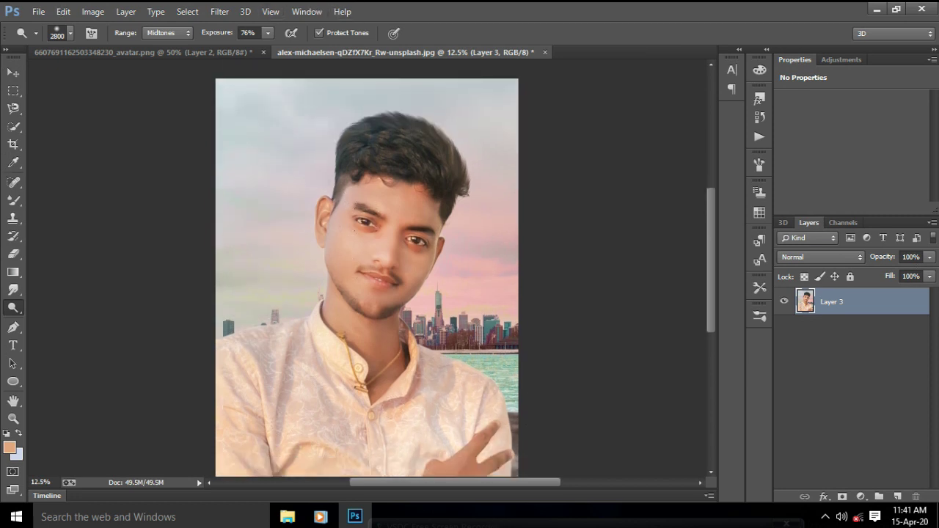
{"action": "scroll", "coordinate": [367, 279], "scroll_direction": "down", "scroll_amount": 1}
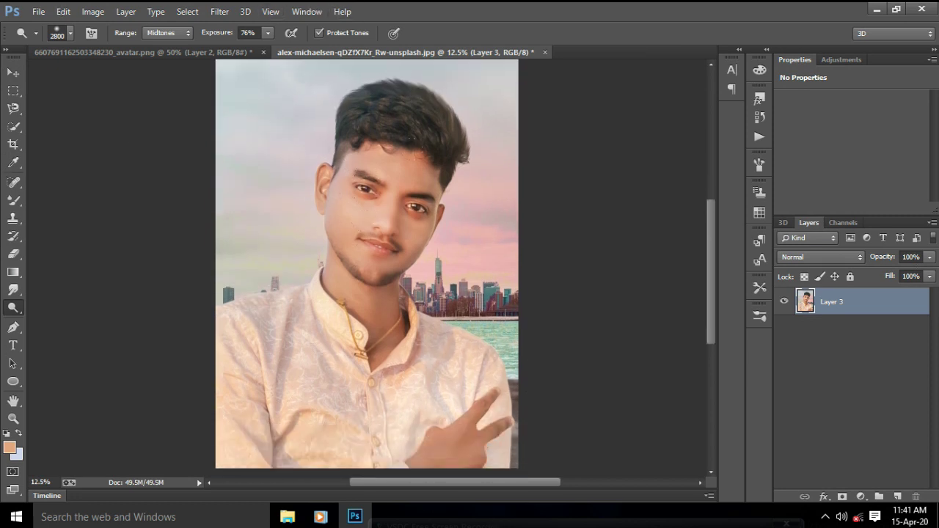
{"action": "left_click", "coordinate": [38, 12]}
- Open the gold necklace PNG and drag it into the portrait as a new layer
{"action": "left_click", "coordinate": [44, 38]}
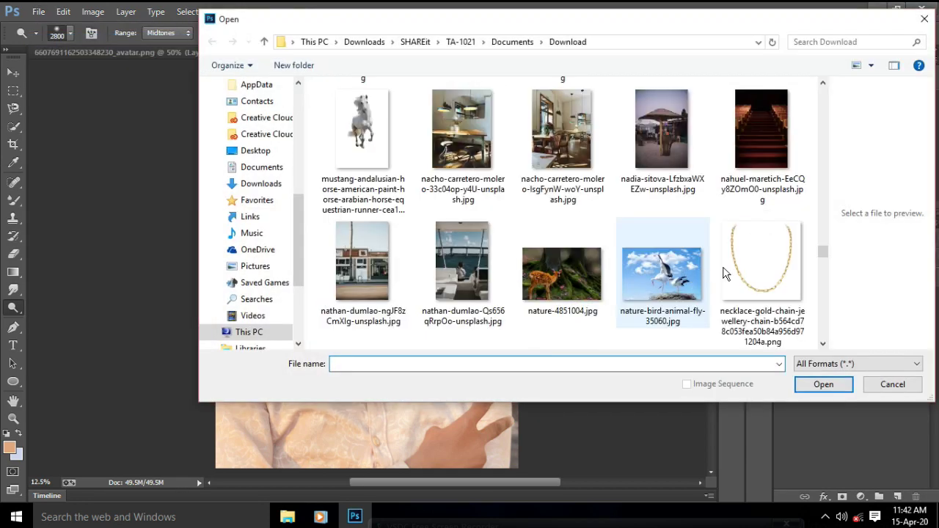
{"action": "left_click", "coordinate": [763, 268]}
{"action": "left_click", "coordinate": [824, 385]}
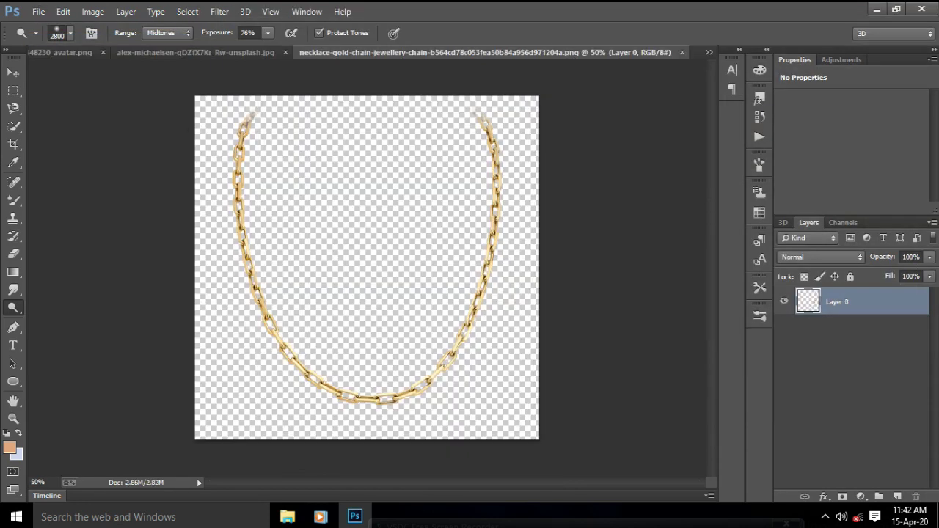
{"action": "mouse_move", "coordinate": [497, 199]}
{"action": "left_mouse_down"}
{"action": "mouse_move", "coordinate": [143, 53]}
{"action": "mouse_move", "coordinate": [411, 323]}
{"action": "mouse_move", "coordinate": [376, 317]}
{"action": "mouse_move", "coordinate": [413, 437]}
{"action": "left_mouse_up"}
- Move, scale and skew the chain so it wraps around the man's neck
{"action": "key", "text": "ctrl+t"}
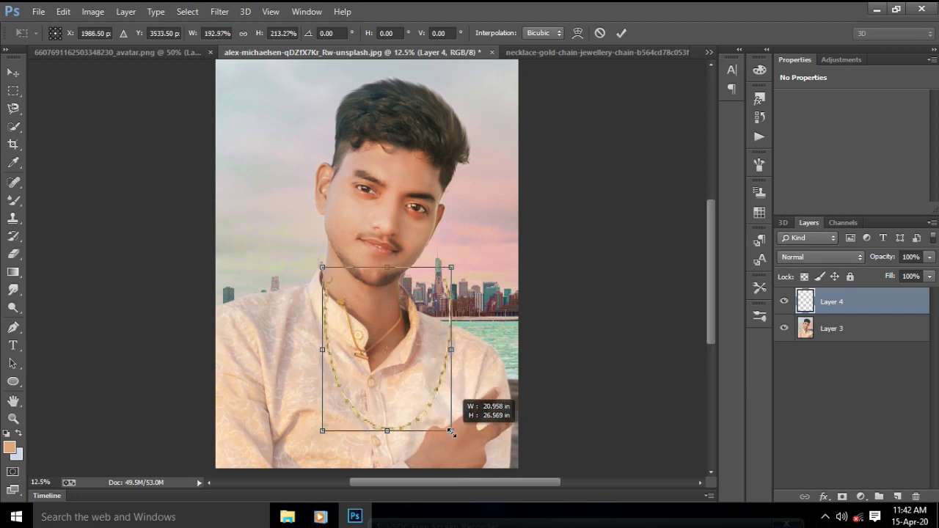
{"action": "left_click_drag", "start_coordinate": [375, 365], "coordinate": [367, 353]}
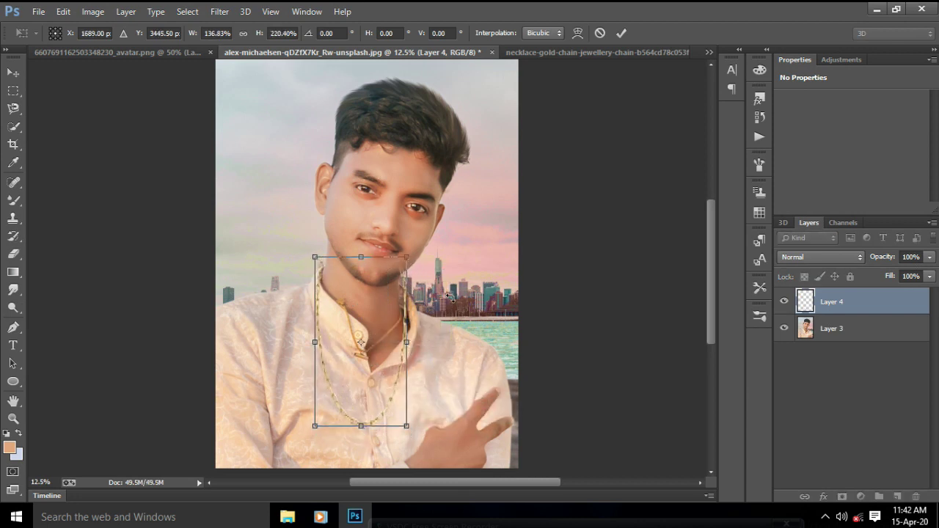
{"action": "key", "text": "ctrl+plus"}
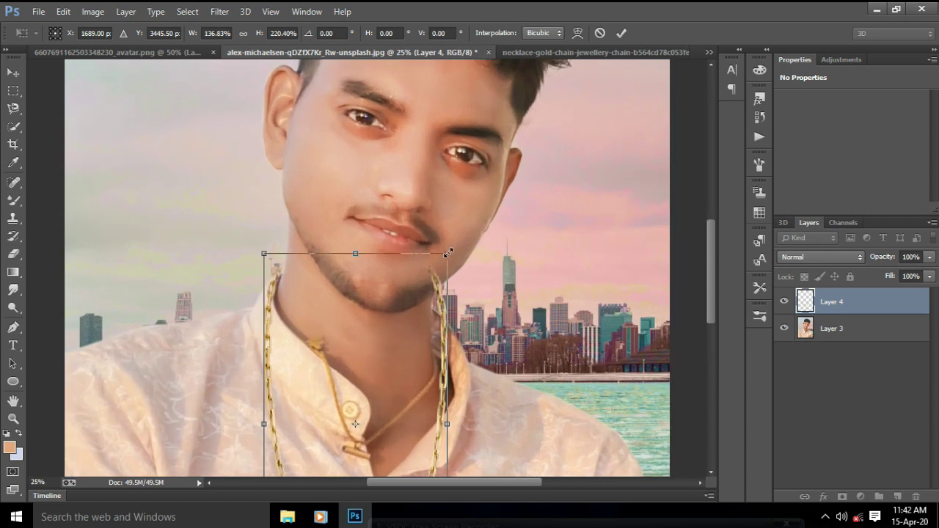
{"action": "left_click_drag", "start_coordinate": [448, 253], "coordinate": [448, 292]}
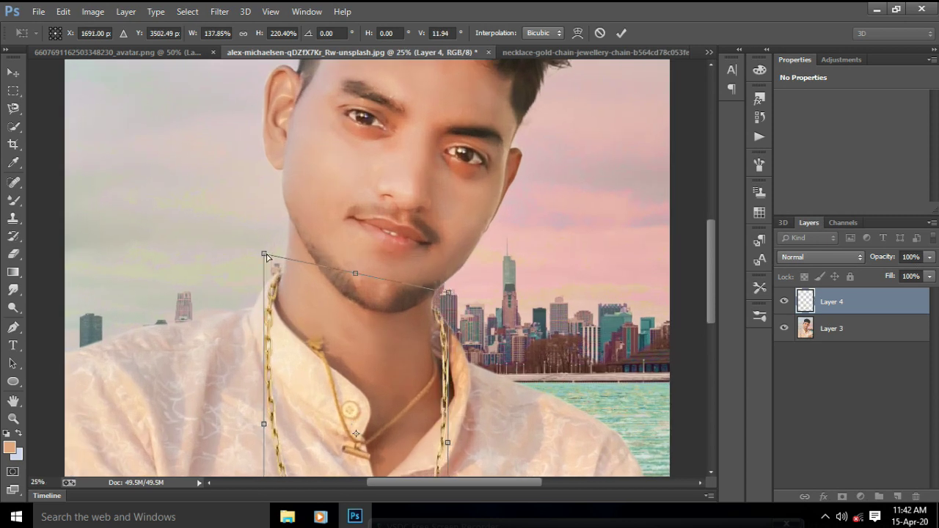
{"action": "left_click_drag", "start_coordinate": [266, 256], "coordinate": [268, 254]}
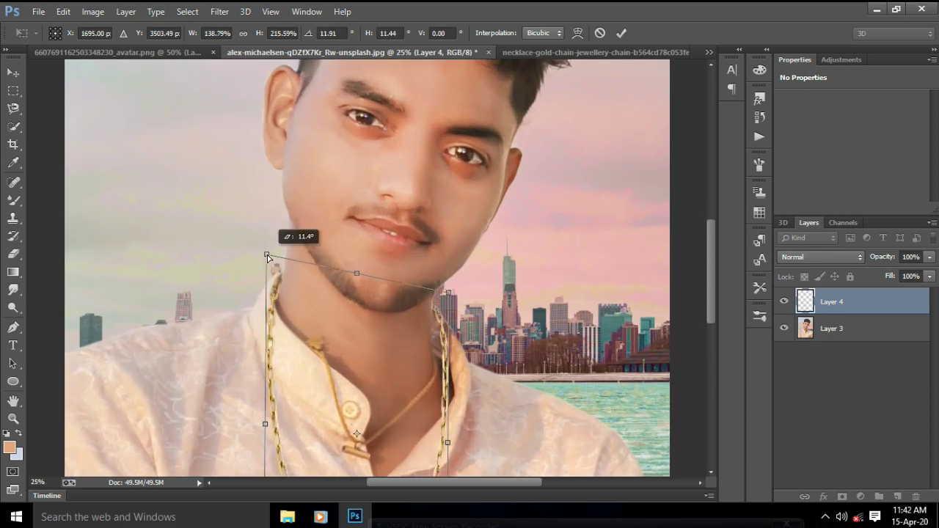
{"action": "left_click", "coordinate": [622, 33]}
{"action": "key", "text": "o"}
{"action": "scroll", "coordinate": [367, 267], "scroll_direction": "down", "scroll_amount": 5}
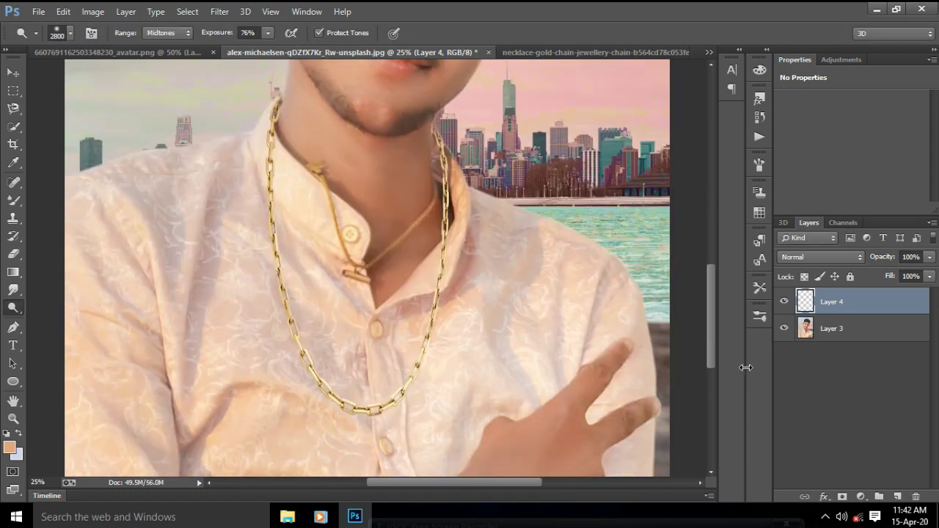
- Camera Raw the chain layer: exposure -0.50, contrast +53, vibrance and saturation +100
{"action": "left_click", "coordinate": [220, 11]}
{"action": "left_click", "coordinate": [249, 120]}
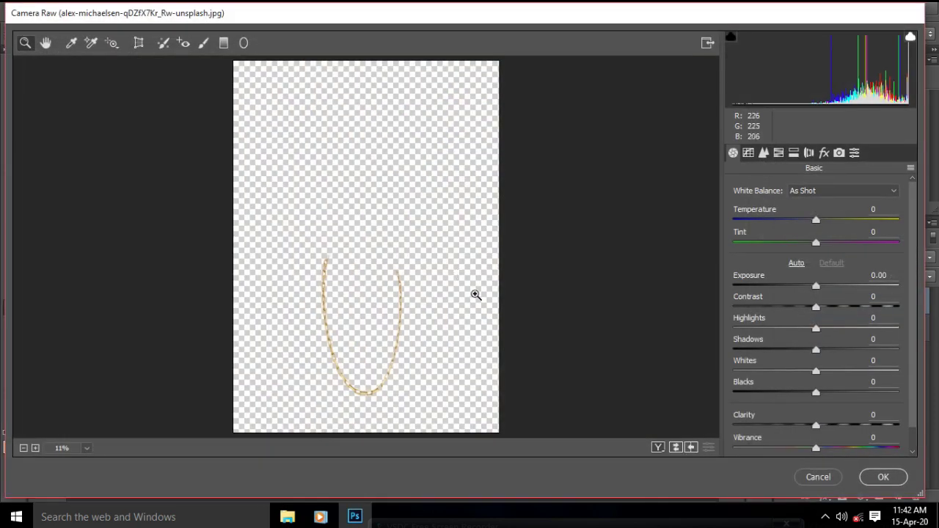
{"action": "mouse_move", "coordinate": [825, 306]}
{"action": "left_mouse_down"}
{"action": "mouse_move", "coordinate": [887, 312]}
{"action": "mouse_move", "coordinate": [860, 308]}
{"action": "left_mouse_up"}
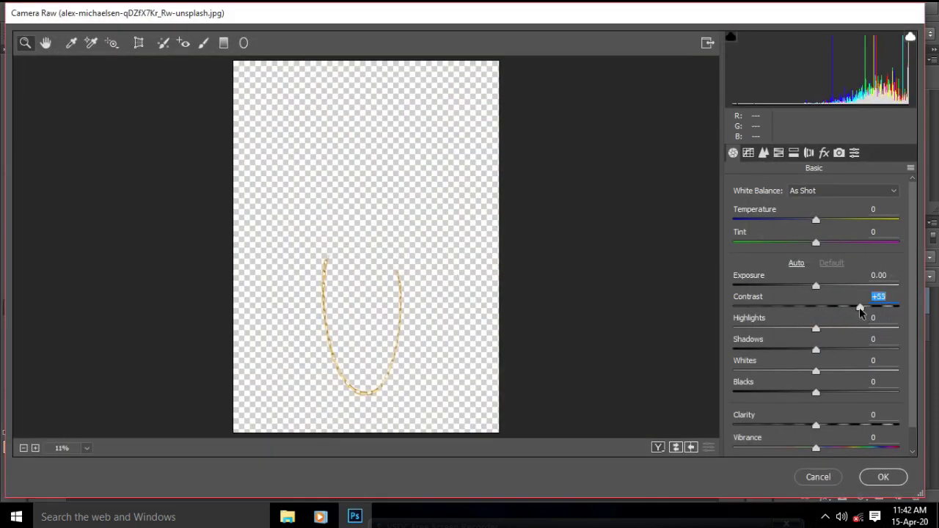
{"action": "left_click", "coordinate": [883, 477]}
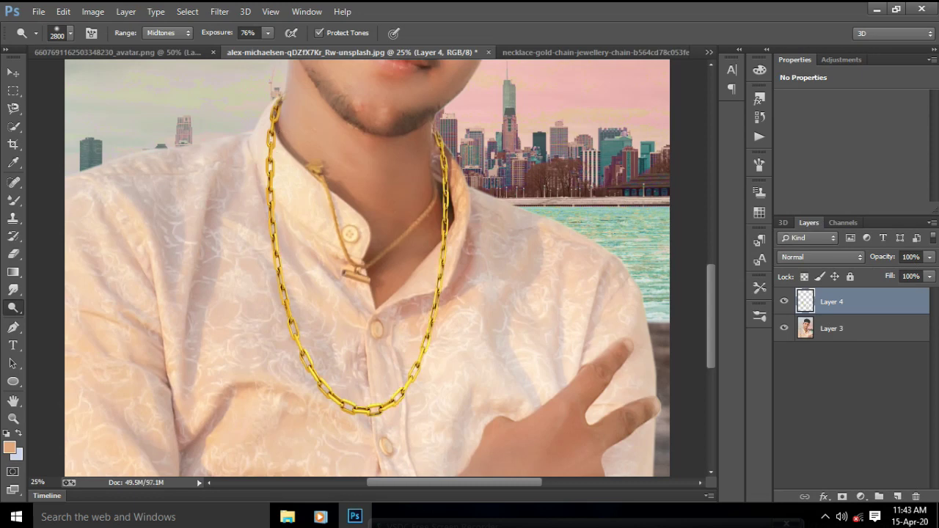
- Zoom onto the face, try burning under the right eye on Layer 3, then undo both strokes
{"action": "key", "text": "ctrl+minus"}
{"action": "key", "text": "ctrl+minus"}
{"action": "key", "text": "ctrl+minus"}
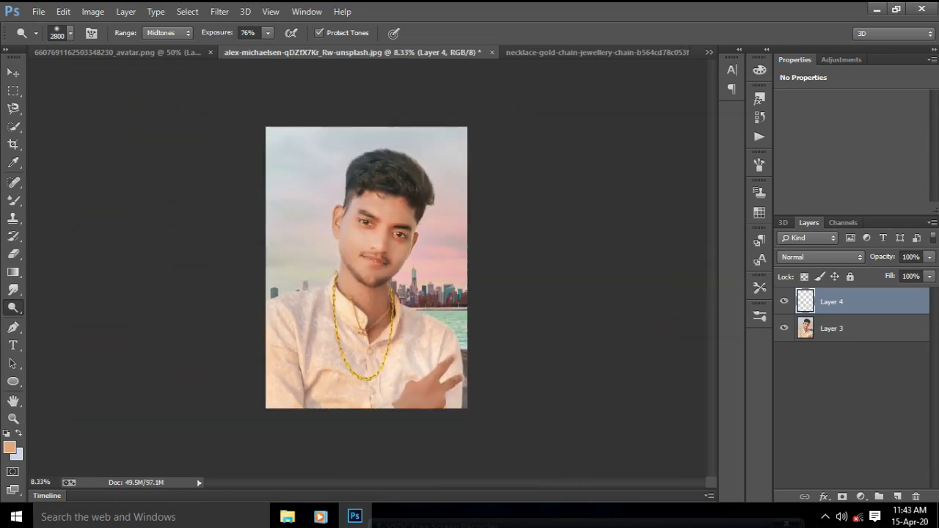
{"action": "key", "text": "ctrl+plus"}
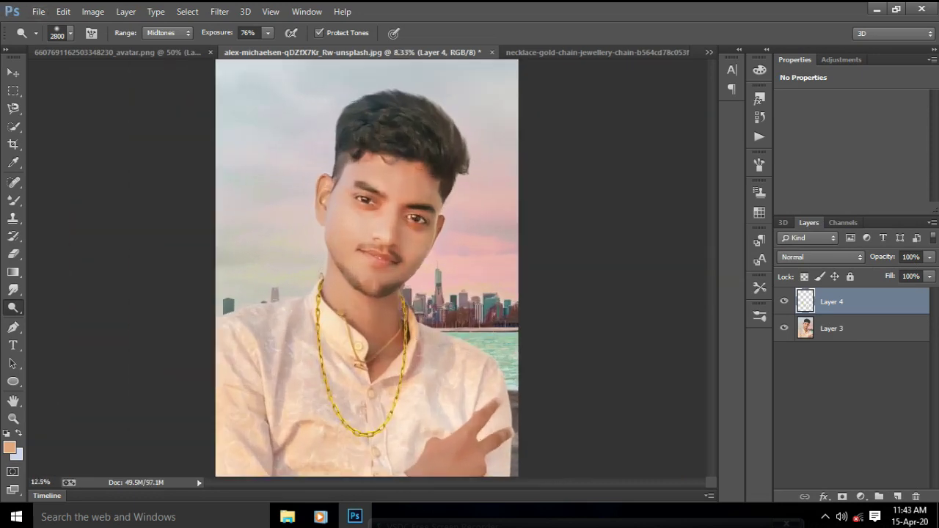
{"action": "key", "text": "ctrl+plus"}
{"action": "key", "text": "ctrl+plus"}
{"action": "key", "text": "ctrl+plus"}
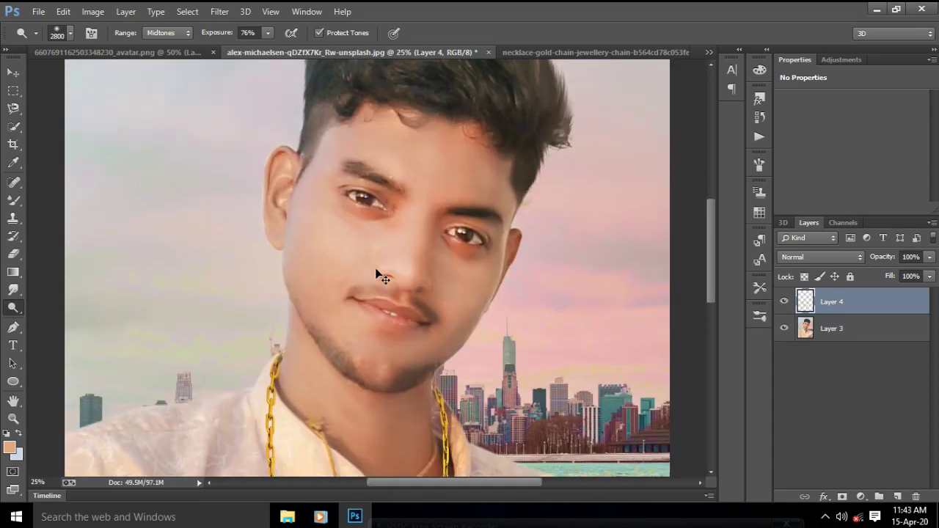
{"action": "key", "text": "ctrl+plus"}
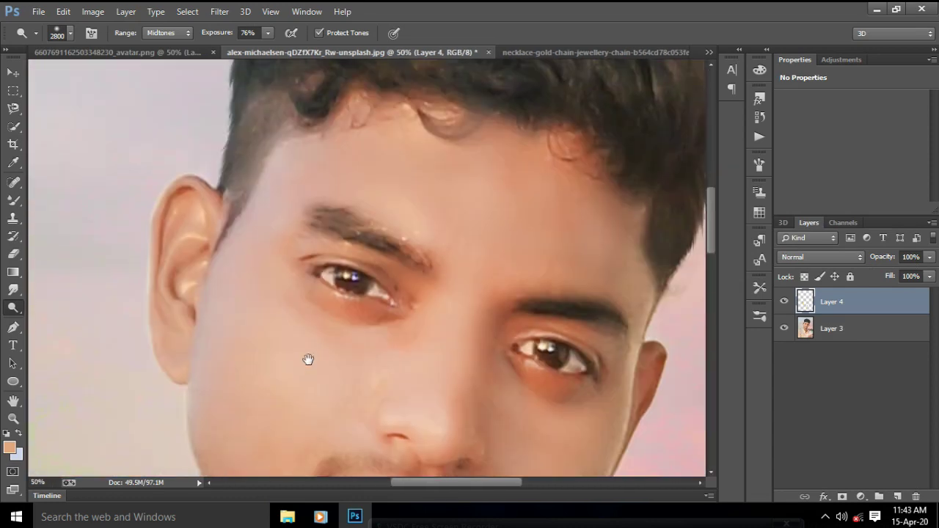
{"action": "left_click_drag", "start_coordinate": [209, 201], "coordinate": [311, 385]}
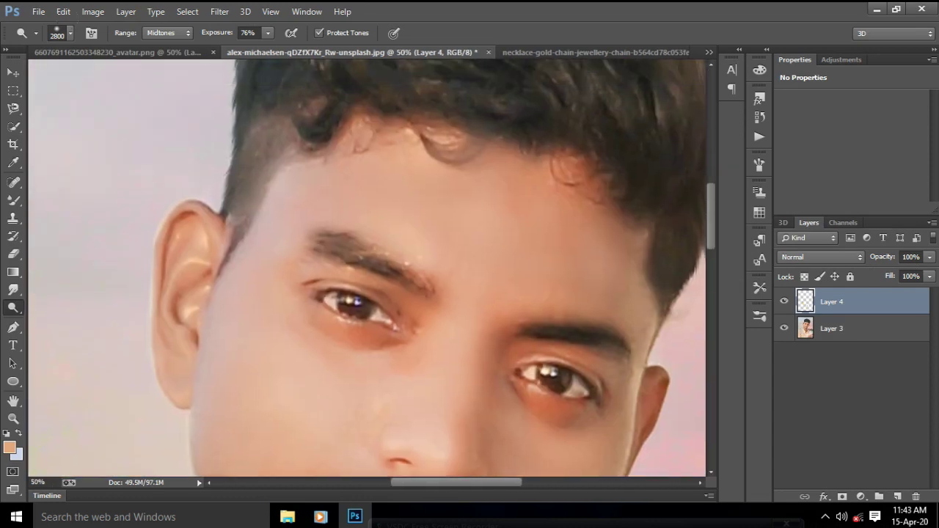
{"action": "right_click", "coordinate": [14, 305]}
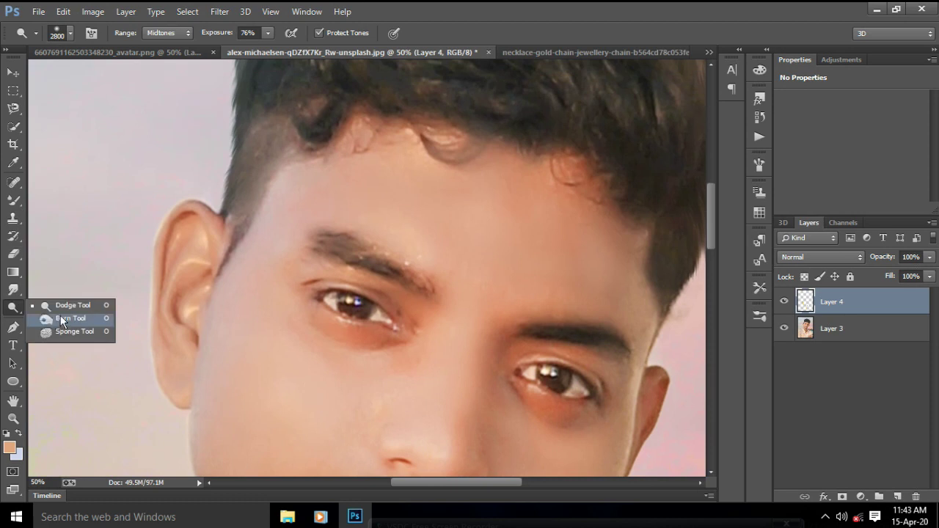
{"action": "left_click", "coordinate": [63, 320]}
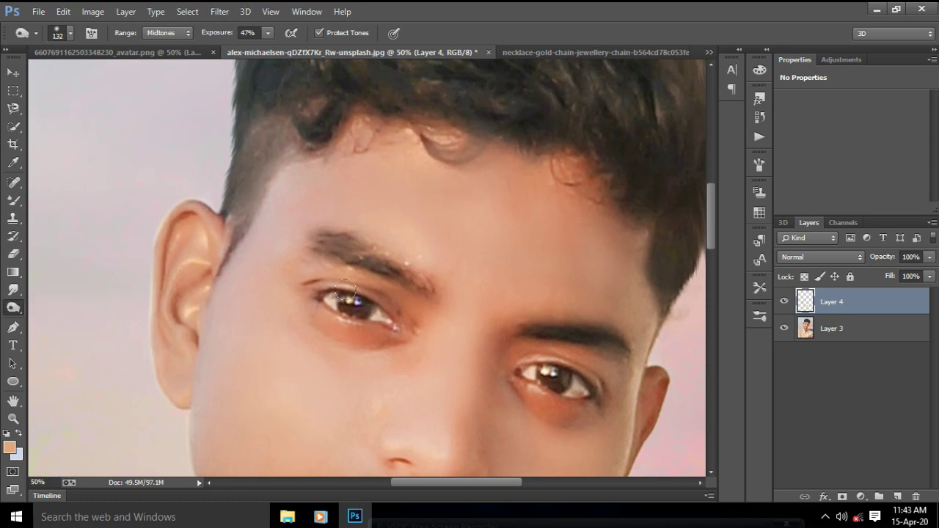
{"action": "left_click", "coordinate": [859, 329]}
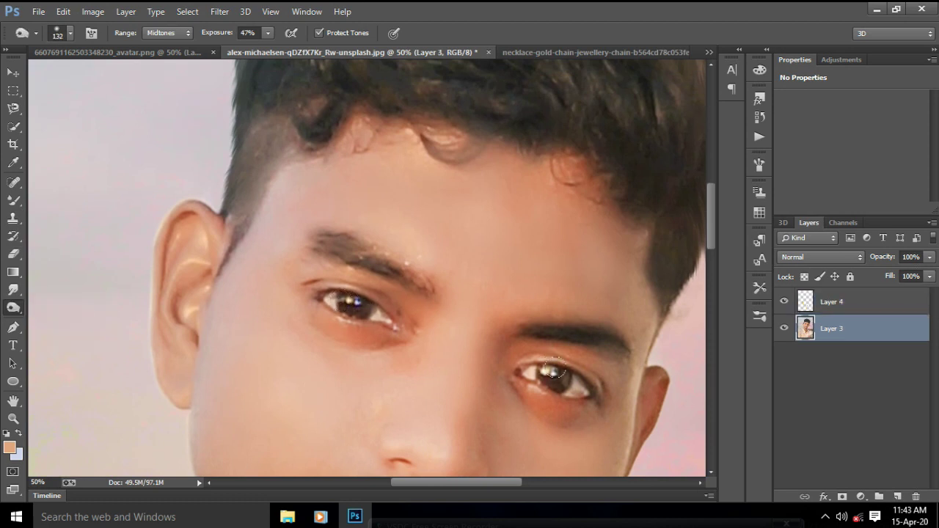
{"action": "left_click_drag", "start_coordinate": [556, 371], "coordinate": [552, 368]}
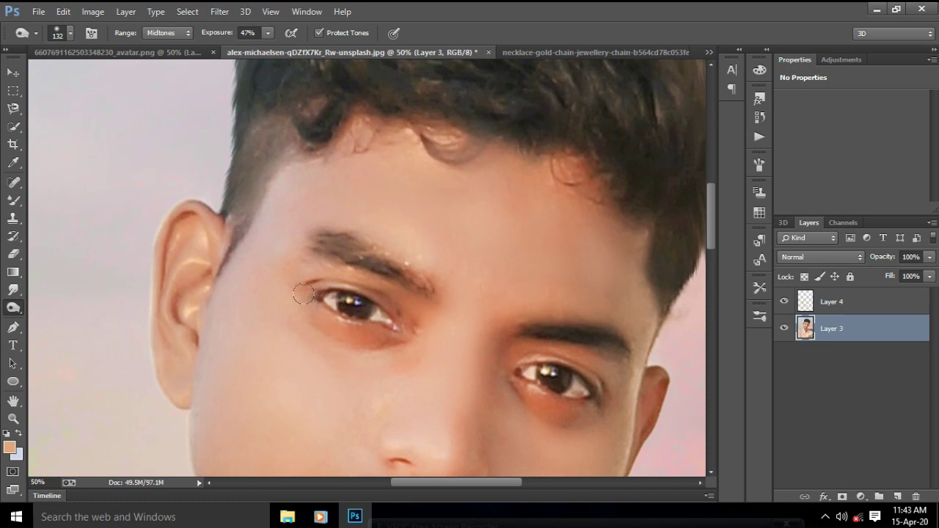
{"action": "left_click_drag", "start_coordinate": [546, 396], "coordinate": [609, 407]}
{"action": "key", "text": "ctrl+z"}
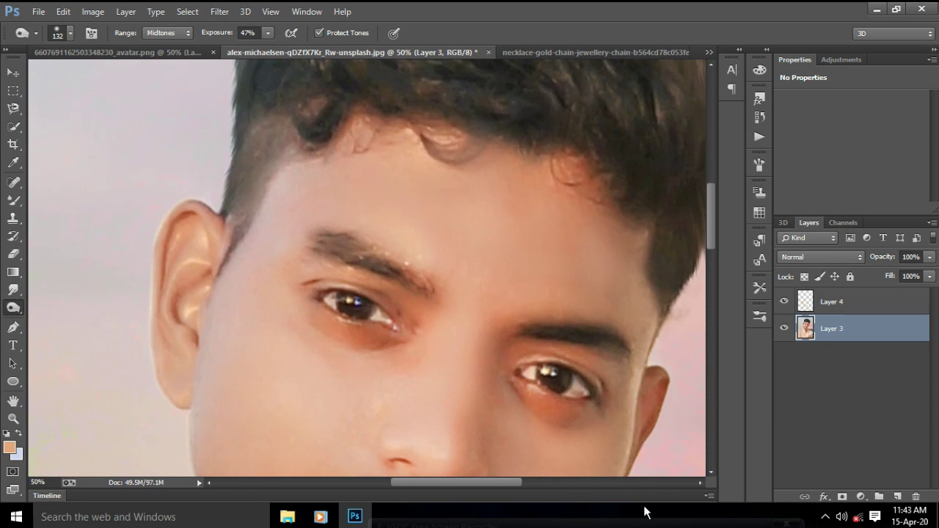
{"action": "key", "text": "ctrl+z"}
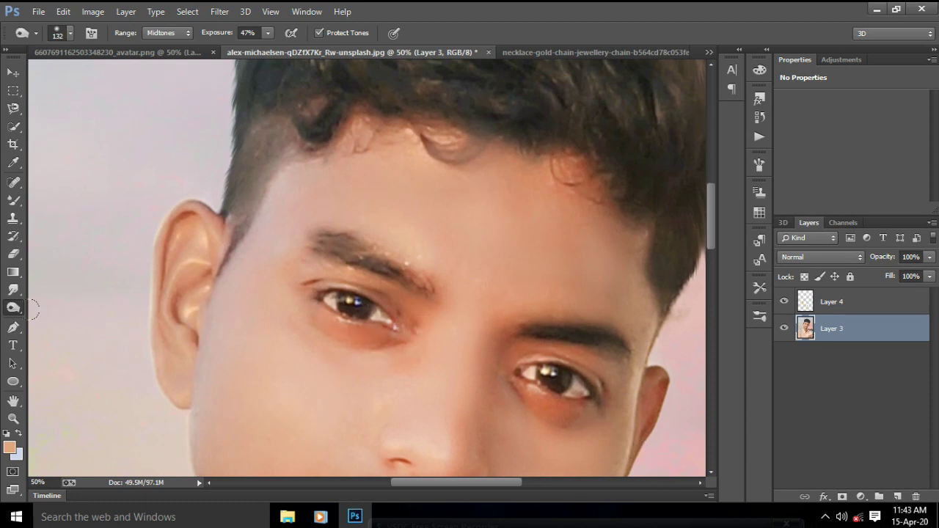
- Dodge the white of the right-hand eye with a 90 px Dodge brush
{"action": "right_click", "coordinate": [33, 309]}
{"action": "right_click", "coordinate": [15, 308]}
{"action": "left_click", "coordinate": [53, 306]}
{"action": "key", "text": "bracketleft"}
{"action": "key", "text": "bracketleft"}
{"action": "key", "text": "bracketleft"}
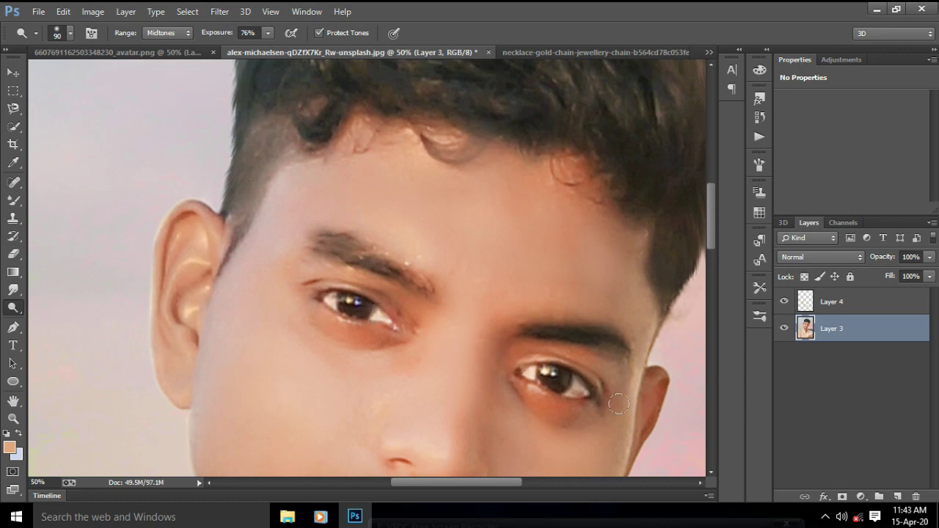
{"action": "left_click_drag", "start_coordinate": [576, 385], "coordinate": [591, 393]}
{"action": "key", "text": "ctrl+minus"}
{"action": "key", "text": "ctrl+minus"}
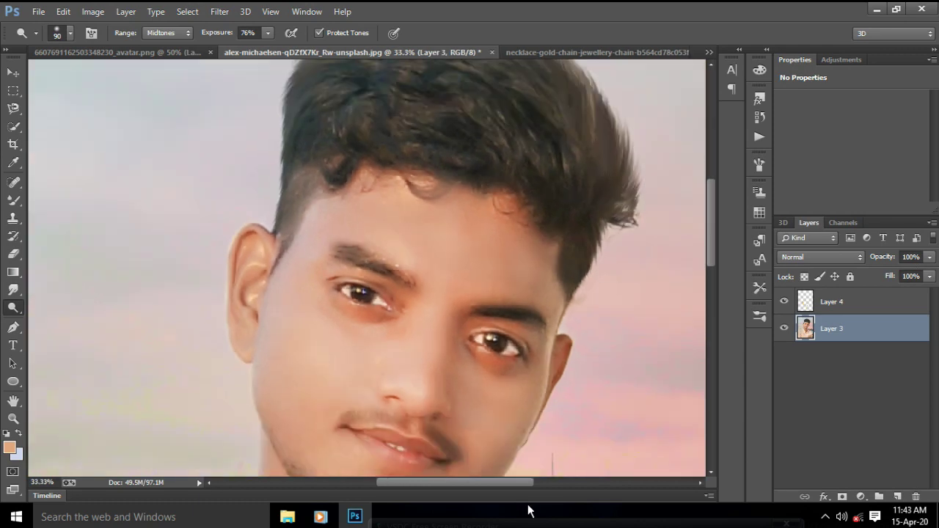
{"action": "key", "text": "ctrl+minus"}
{"action": "key", "text": "ctrl+minus"}
{"action": "key", "text": "ctrl+minus"}
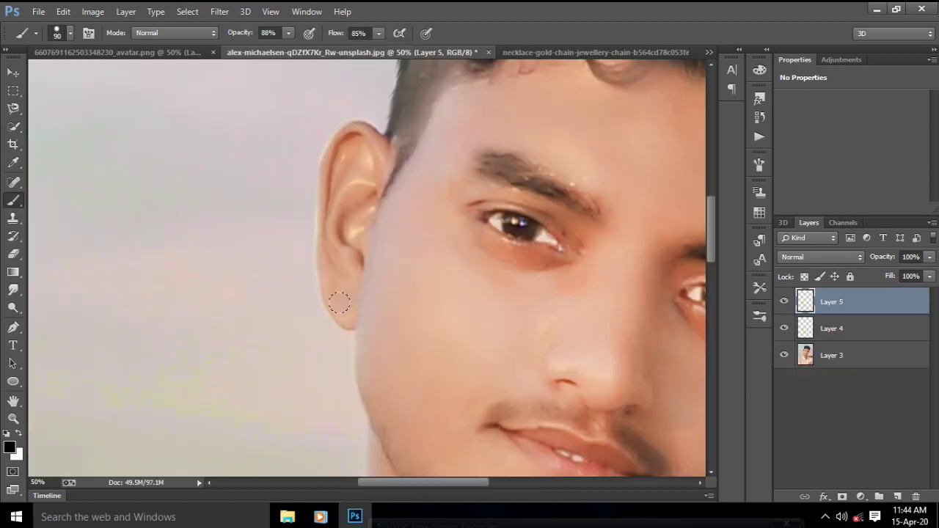
- Paint a black stud on the earlobe and enable Bevel & Emboss and Drop Shadow
{"action": "key", "text": "bracketleft"}
{"action": "left_click", "coordinate": [343, 305]}
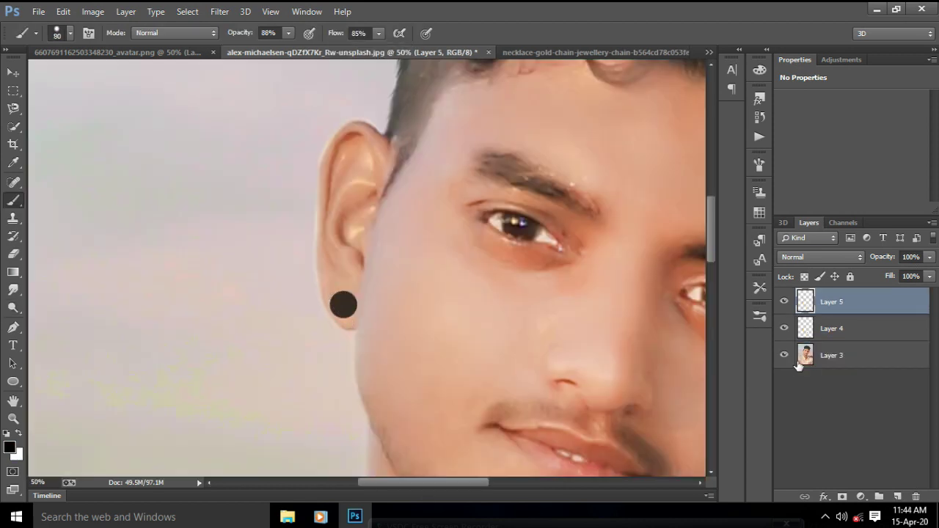
{"action": "double_click", "coordinate": [877, 304]}
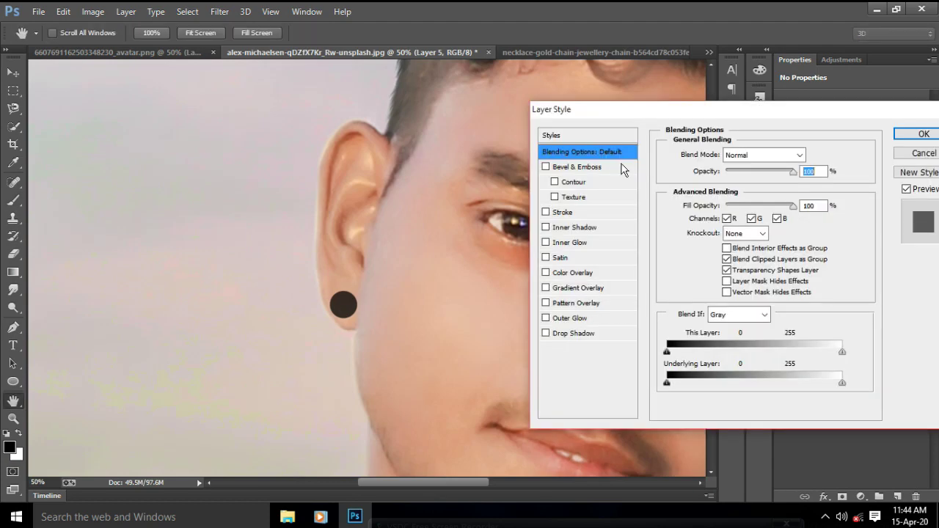
{"action": "left_click", "coordinate": [546, 168]}
{"action": "left_click", "coordinate": [576, 334]}
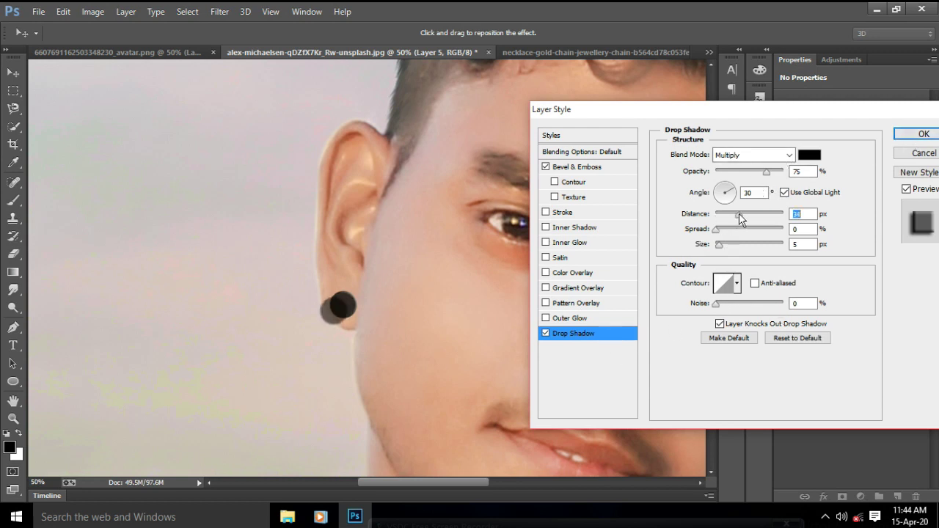
- Tune the stud's shadow distance and bevel depth, then apply the effects
{"action": "left_click_drag", "start_coordinate": [721, 219], "coordinate": [714, 222]}
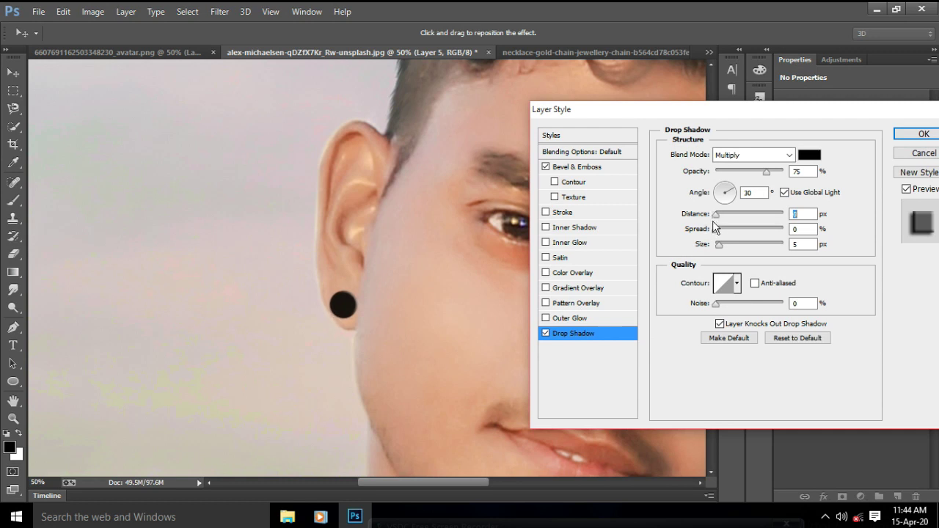
{"action": "left_click", "coordinate": [575, 169]}
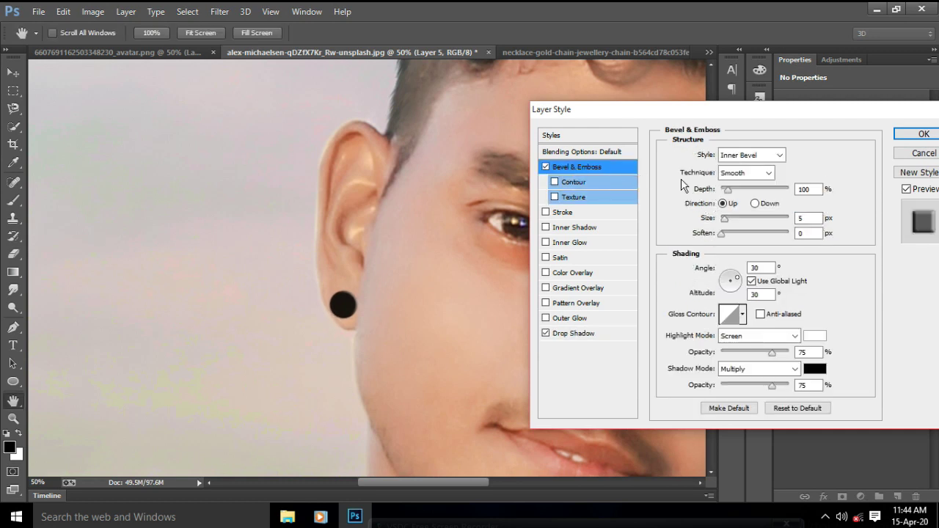
{"action": "left_click_drag", "start_coordinate": [730, 190], "coordinate": [778, 192]}
{"action": "left_click_drag", "start_coordinate": [764, 209], "coordinate": [762, 215]}
{"action": "left_click", "coordinate": [922, 135]}
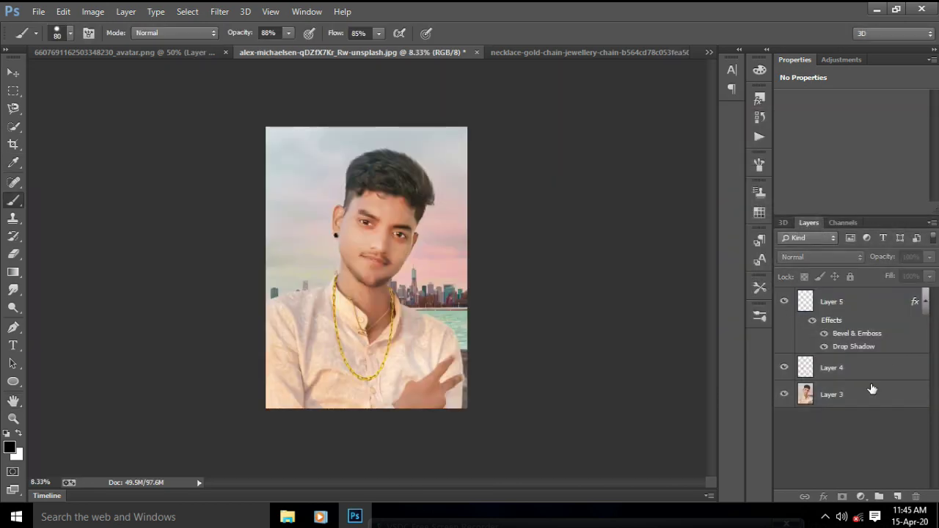
- Select Layers 3, 4 and 5 and merge them into a single Layer 5
{"action": "left_click", "coordinate": [874, 394]}
{"action": "left_click", "coordinate": [866, 367], "text": "shift"}
{"action": "left_click", "coordinate": [851, 309], "text": "shift"}
{"action": "right_click", "coordinate": [856, 380]}
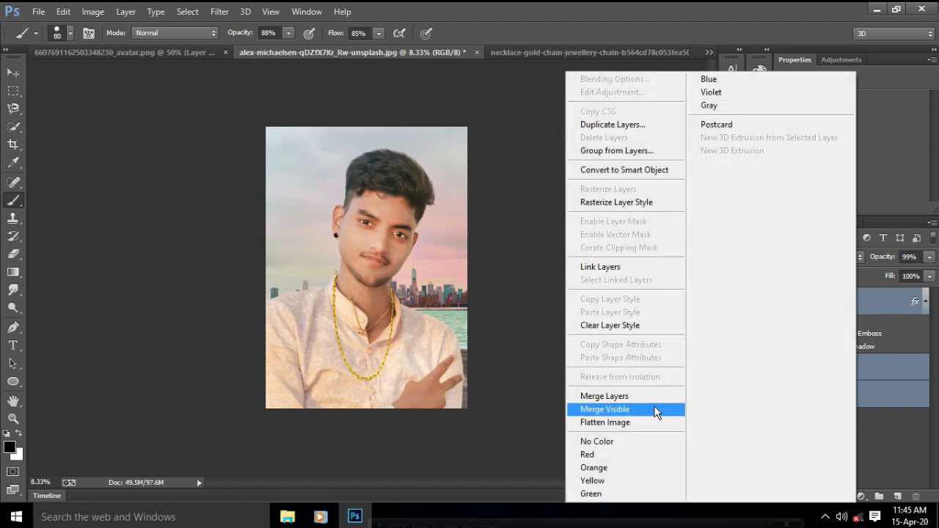
{"action": "left_click", "coordinate": [651, 395]}
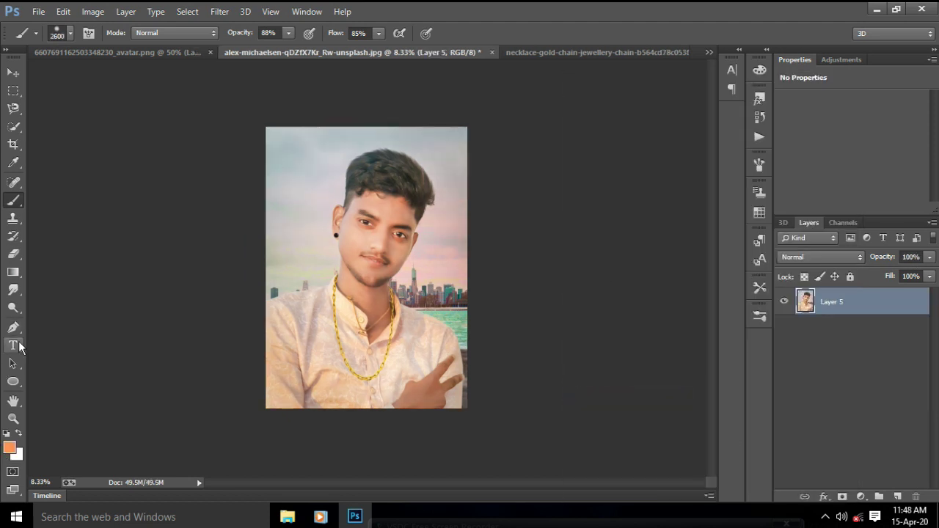
{"action": "key", "text": "t"}
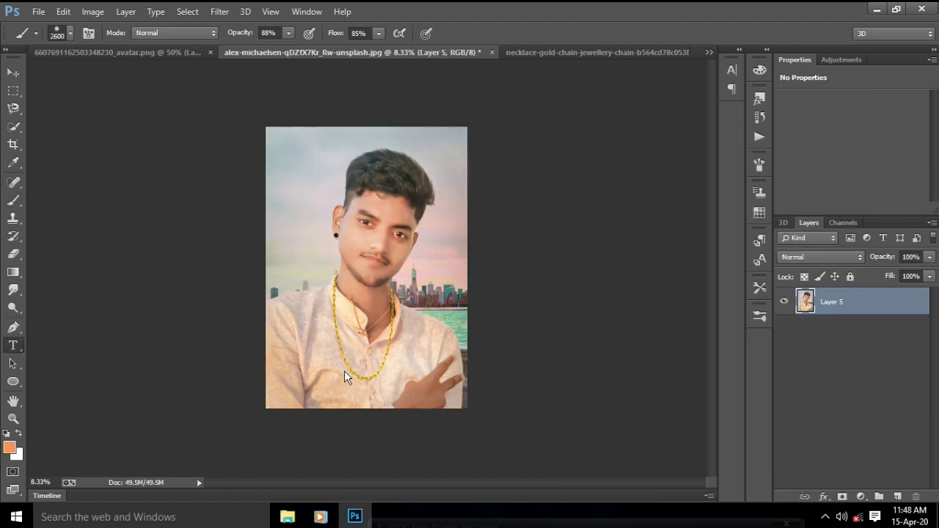
- Type the person's name across the lower chest, enlarge it, and colour it white #ffffff
{"action": "left_click", "coordinate": [321, 400]}
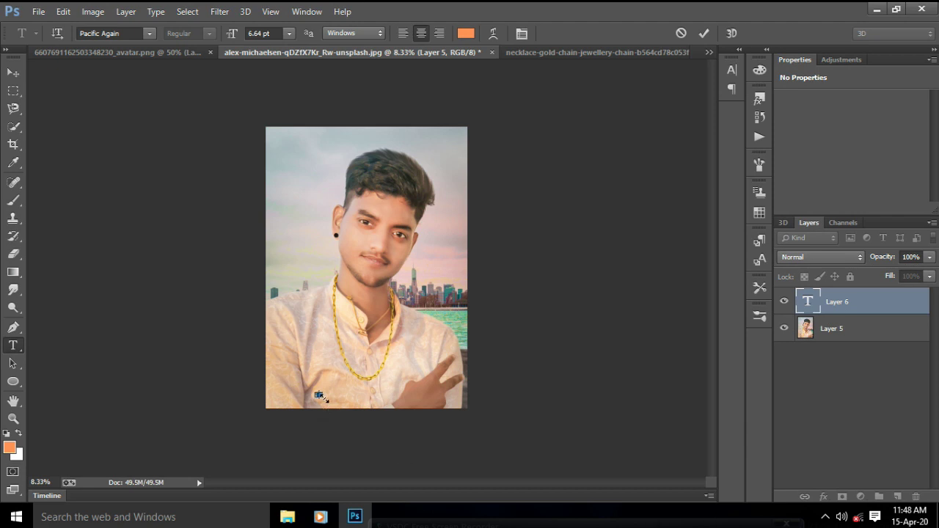
{"action": "mouse_move", "coordinate": [326, 400]}
{"action": "left_mouse_down"}
{"action": "mouse_move", "coordinate": [412, 402]}
{"action": "mouse_move", "coordinate": [417, 368]}
{"action": "mouse_move", "coordinate": [410, 378]}
{"action": "left_mouse_up"}
{"action": "key", "text": "ctrl+a"}
{"action": "left_click", "coordinate": [465, 33]}
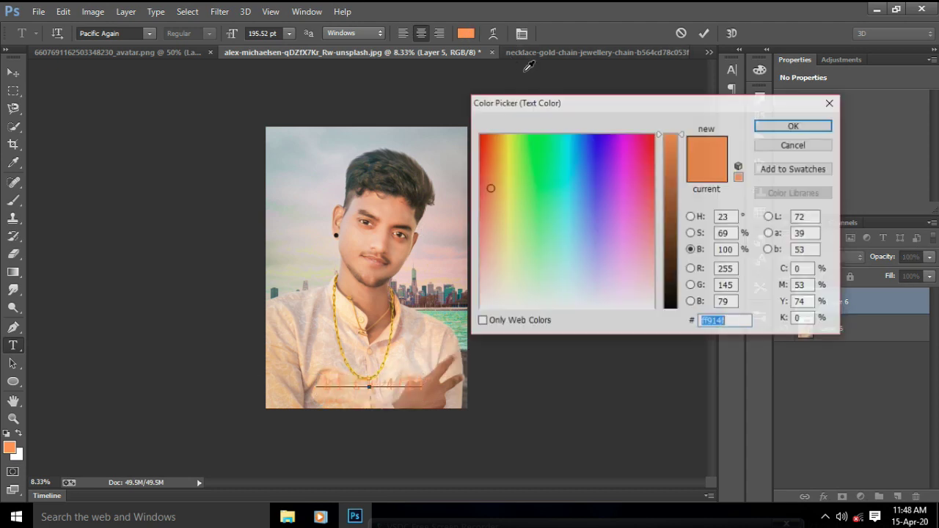
{"action": "left_click", "coordinate": [577, 307]}
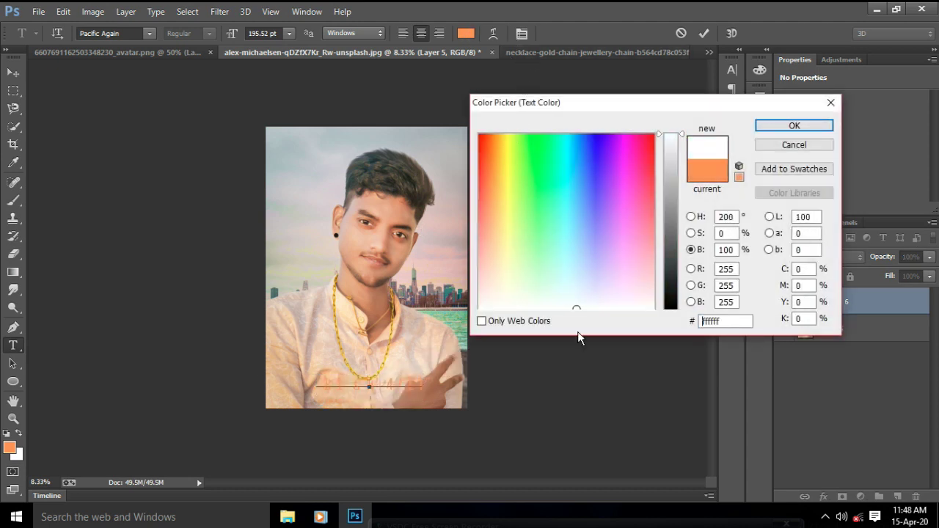
{"action": "left_click", "coordinate": [795, 126]}
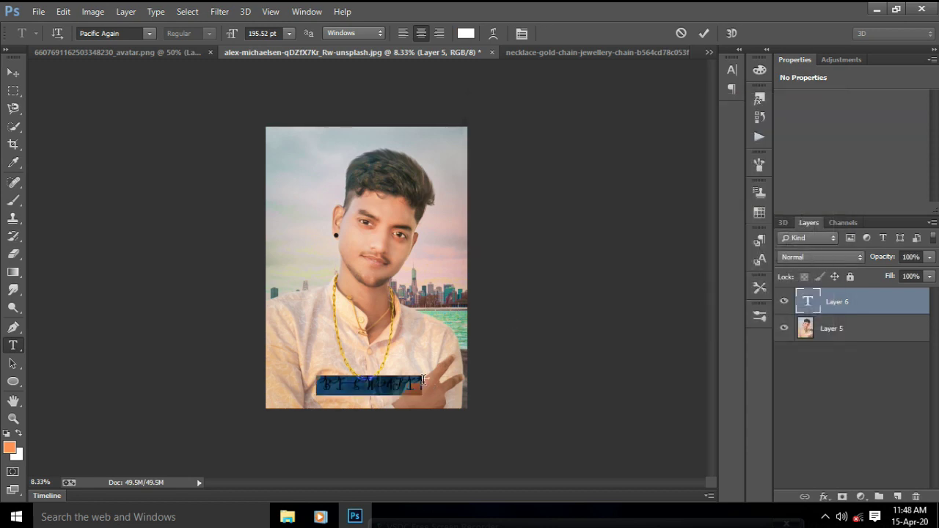
- Apply Drop Shadow and Outer Glow effects to the name text layer
{"action": "double_click", "coordinate": [900, 302]}
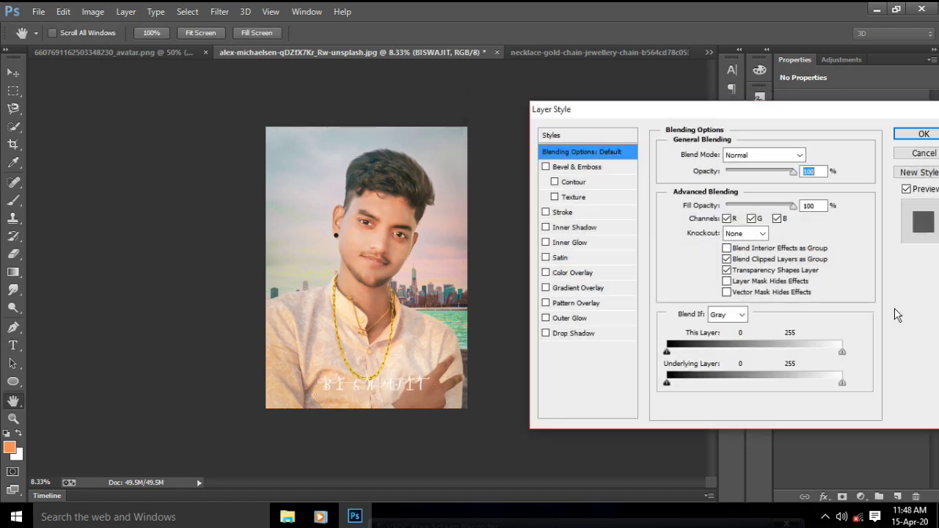
{"action": "left_click", "coordinate": [580, 335]}
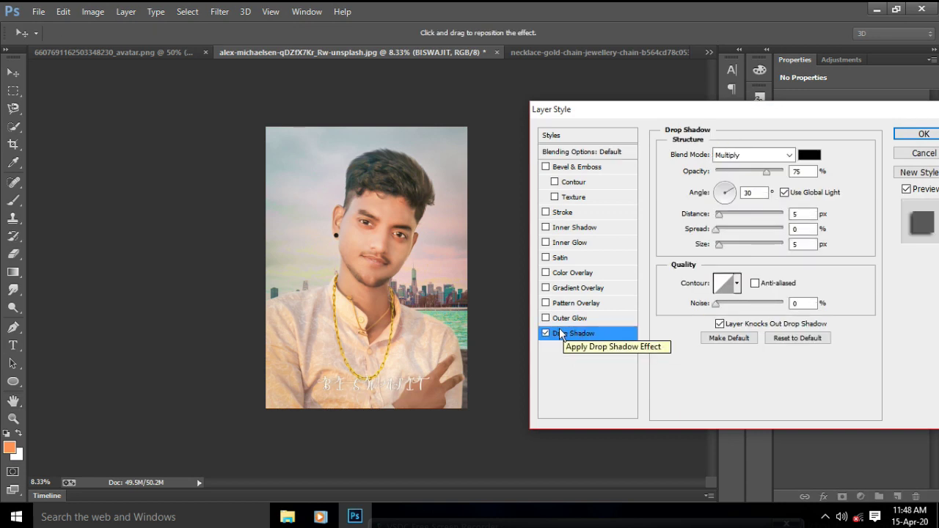
{"action": "left_click", "coordinate": [580, 319]}
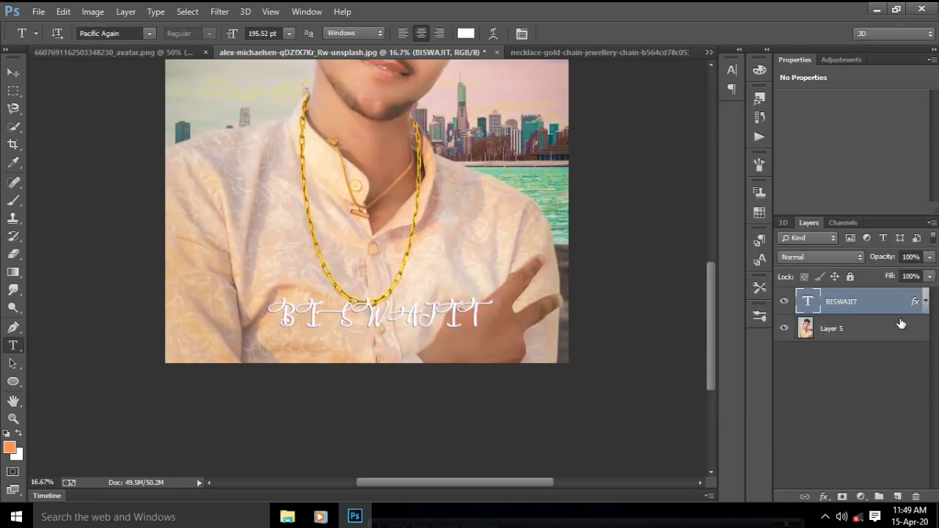
{"action": "double_click", "coordinate": [881, 308]}
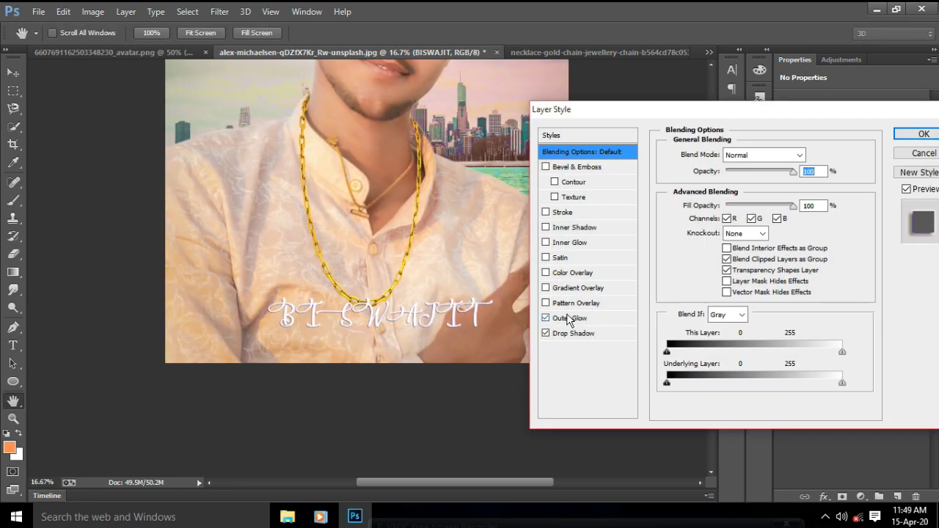